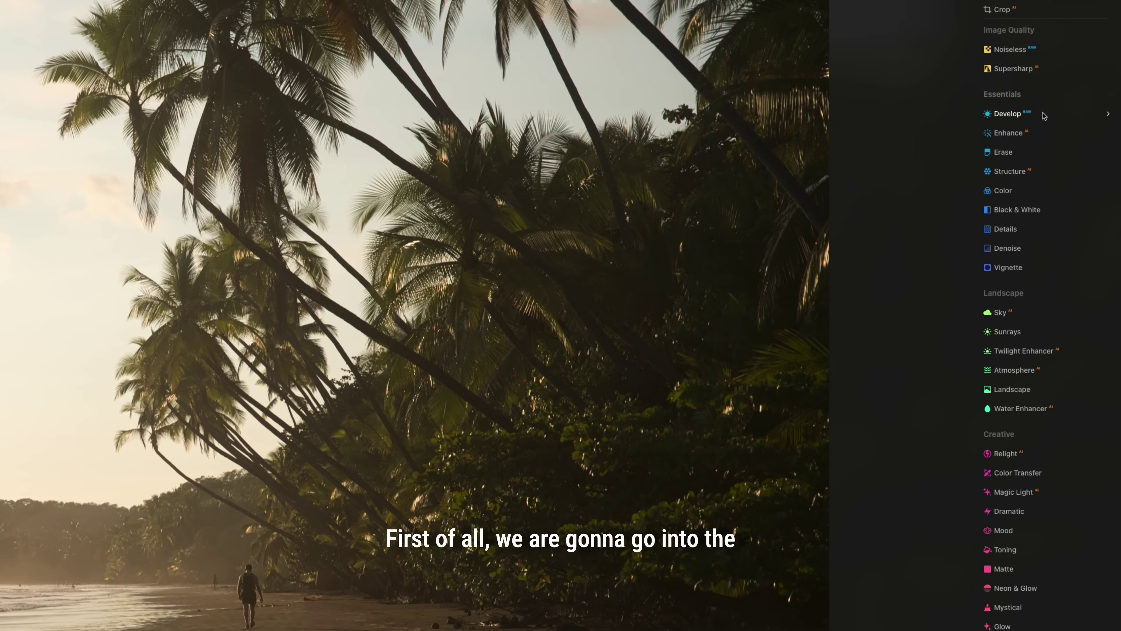
Apply Develop Auto Adjust and raise Shadows to about 51.
click(1040, 115)
click(1044, 148)
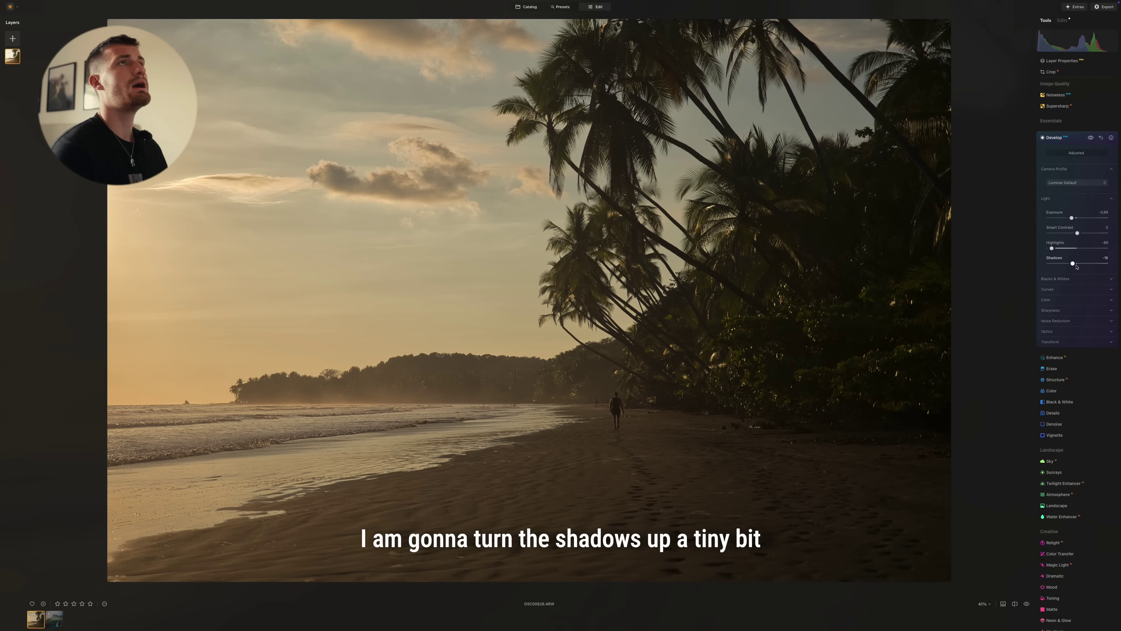
drag(1075, 265, 1095, 265)
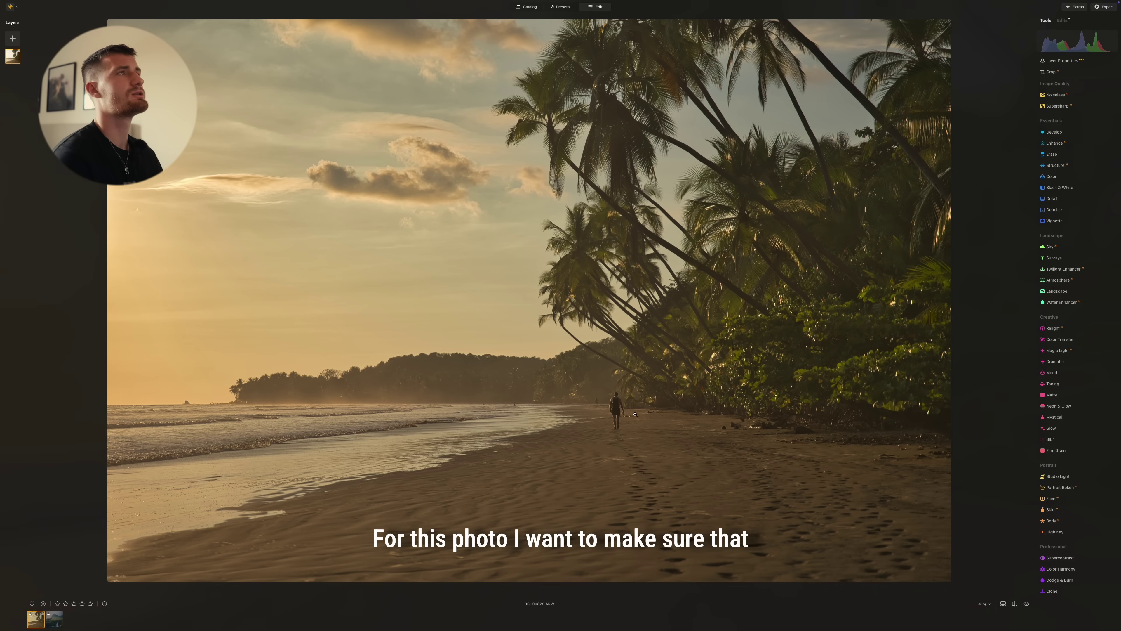
Set Relight Brightness Near to about -77 and Depth to 0.
click(1059, 328)
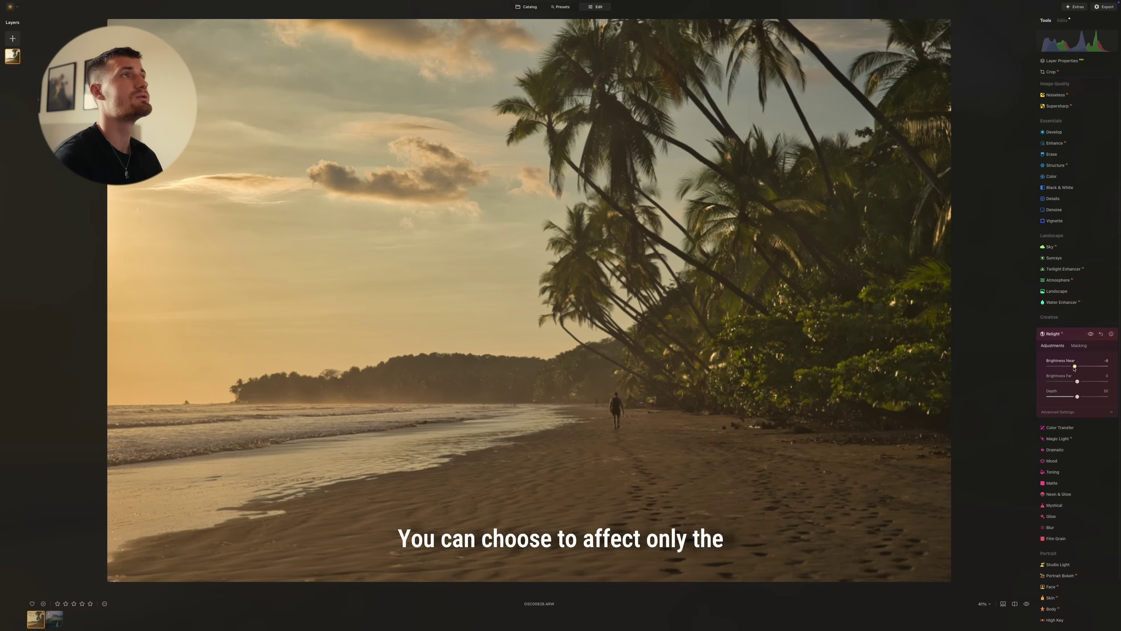
drag(1074, 368, 1061, 370)
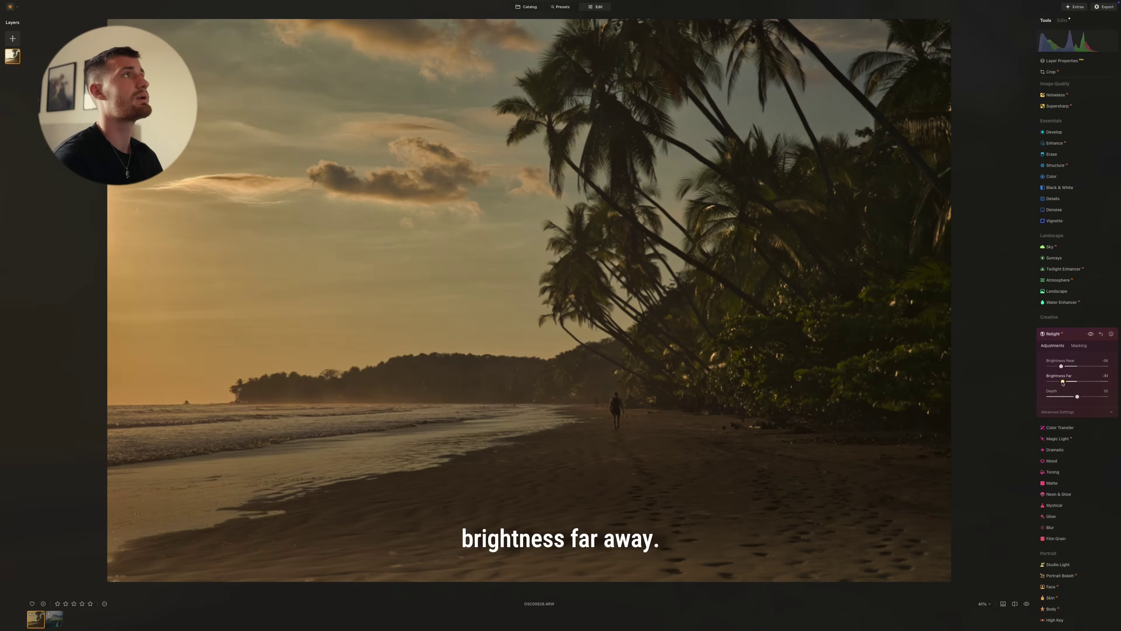
double_click(1062, 367)
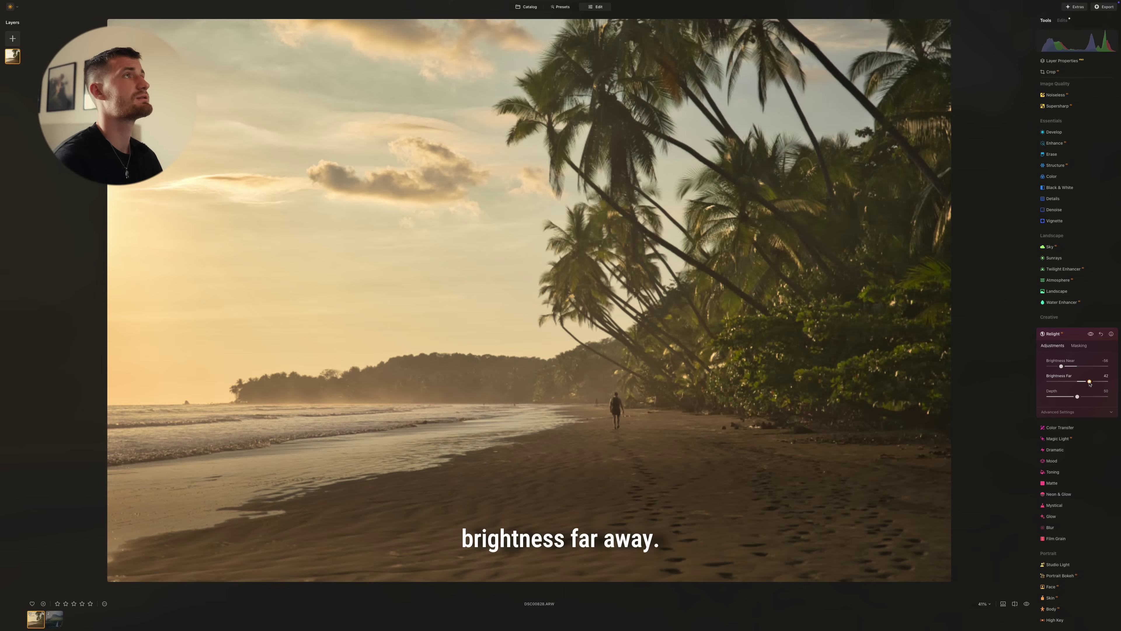
drag(1062, 369, 1058, 366)
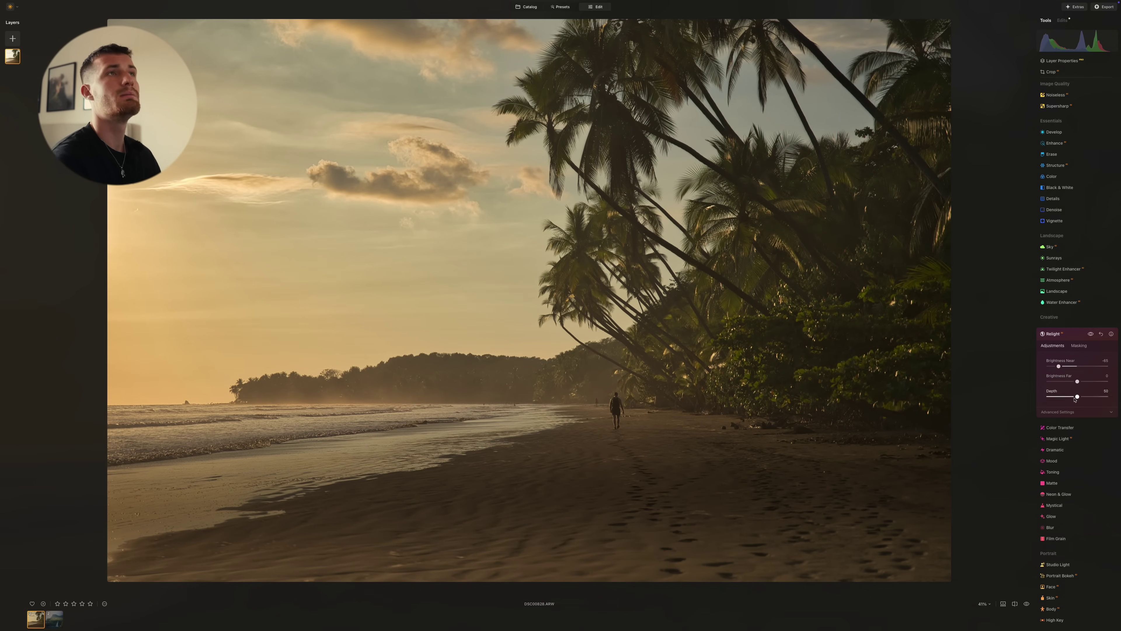
drag(1077, 397, 1049, 397)
drag(1058, 367, 1082, 382)
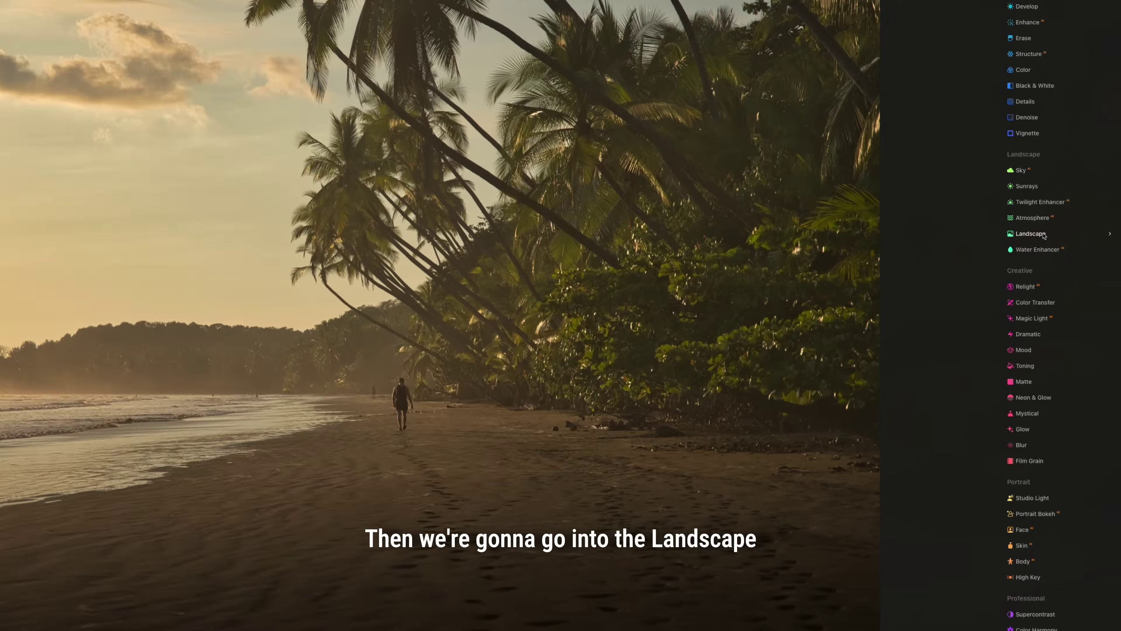
Set Landscape Golden Hour to 37 and Foliage Enhancer to 44.
click(1057, 291)
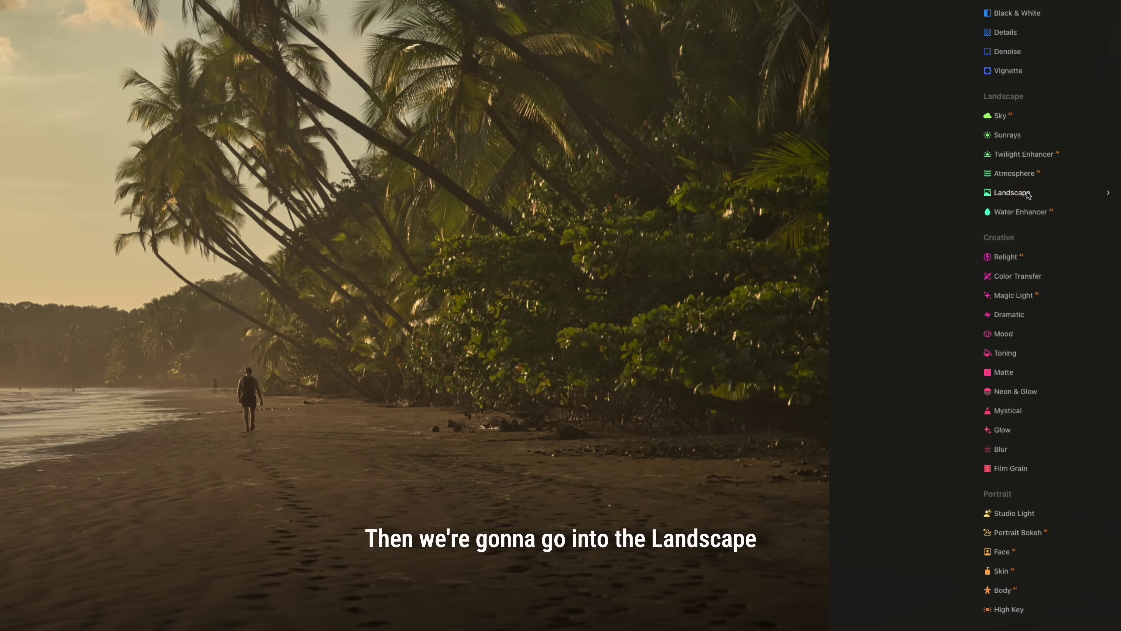
drag(998, 285, 1005, 284)
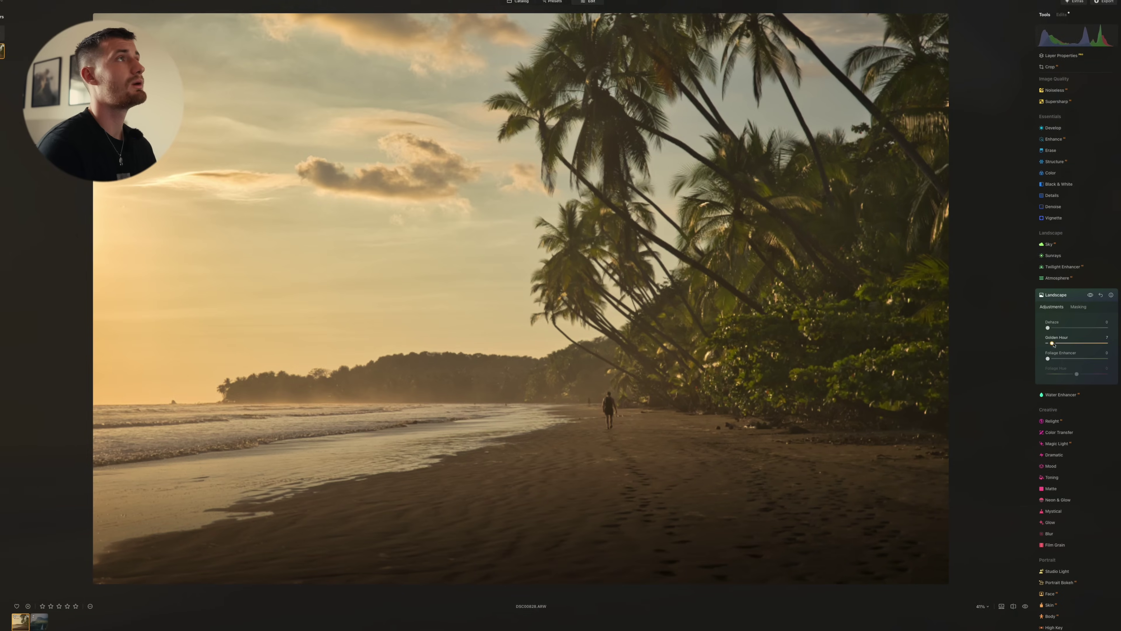
drag(1053, 343, 1069, 343)
drag(1048, 358, 1085, 375)
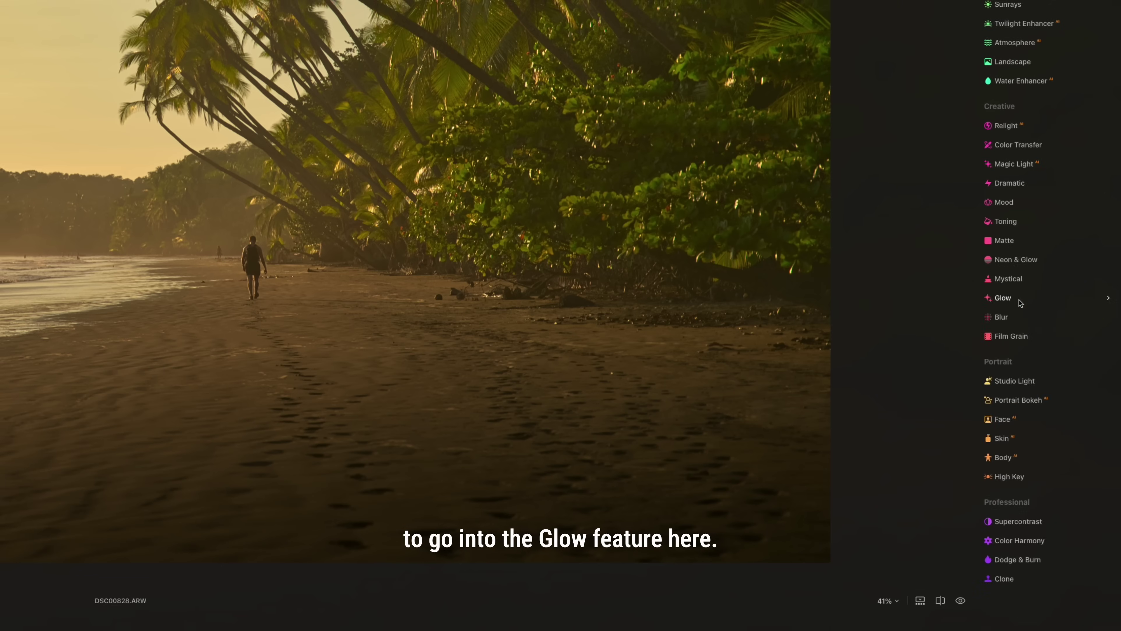
Add a Glow with Amount around 17.
click(1051, 428)
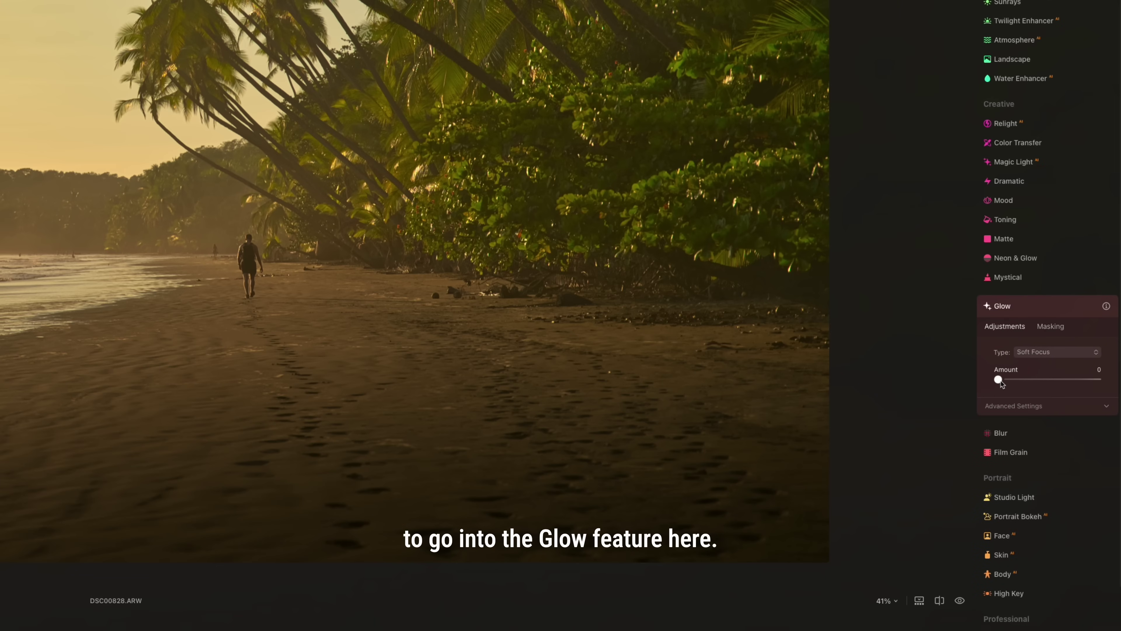
drag(998, 380, 1021, 380)
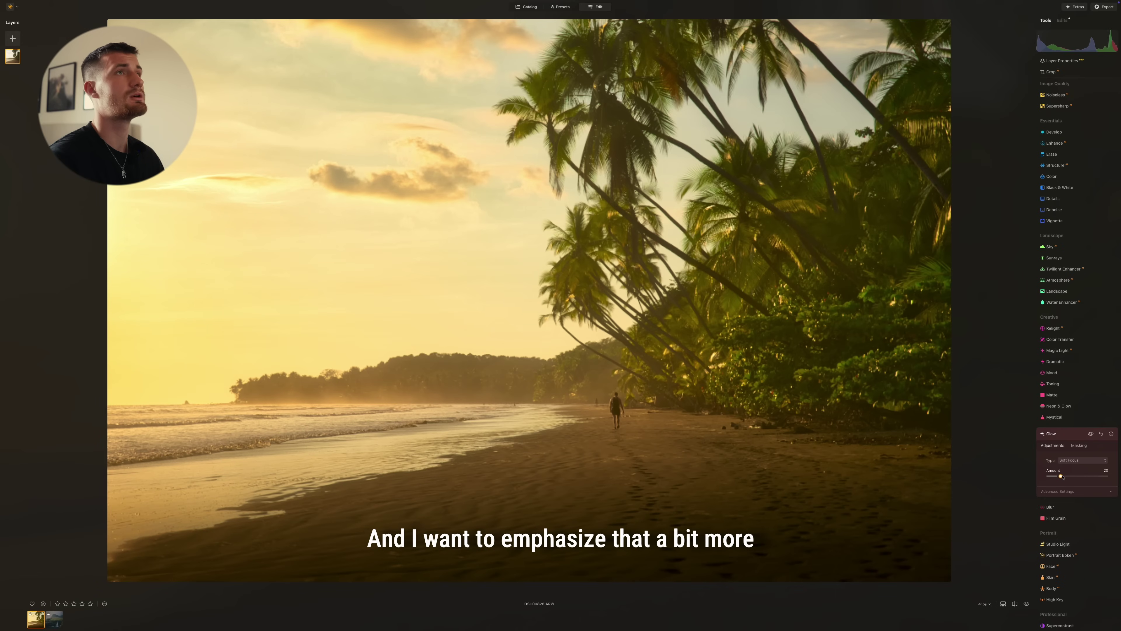
drag(1061, 477, 1063, 478)
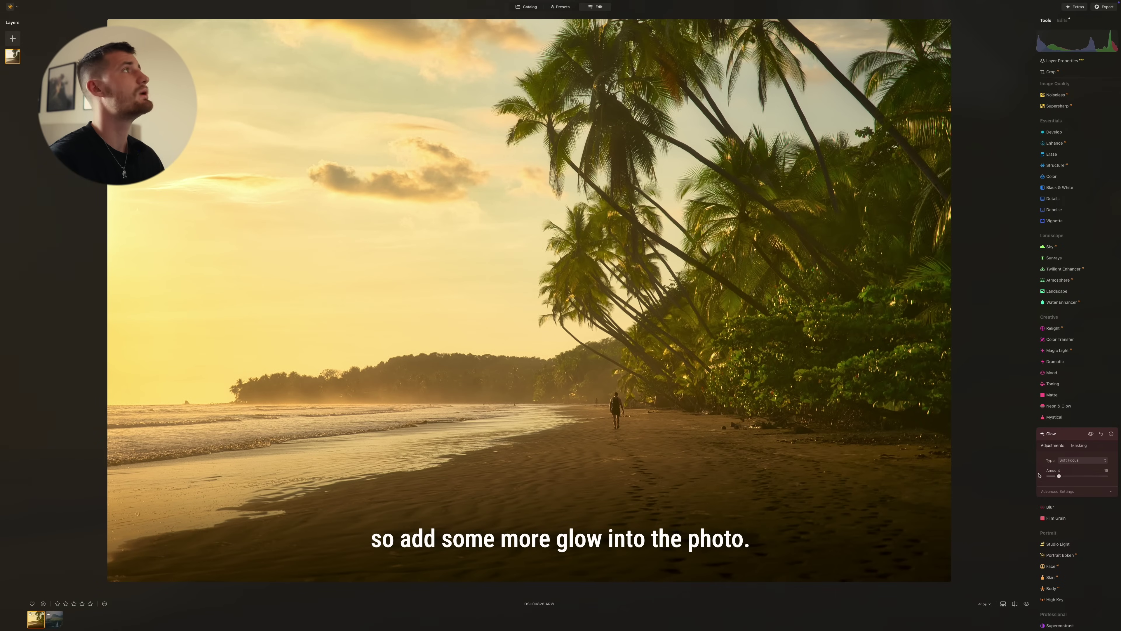
drag(1059, 475, 1057, 476)
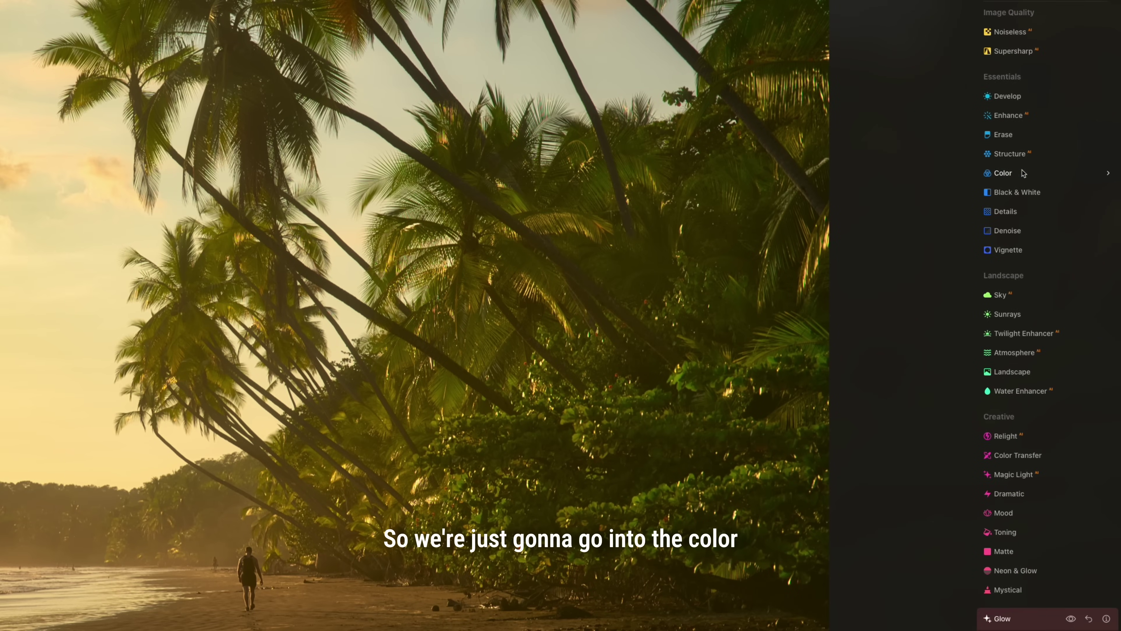
In Color HSL, set yellow Saturation to -59 and yellow Hue to -25.
click(1023, 173)
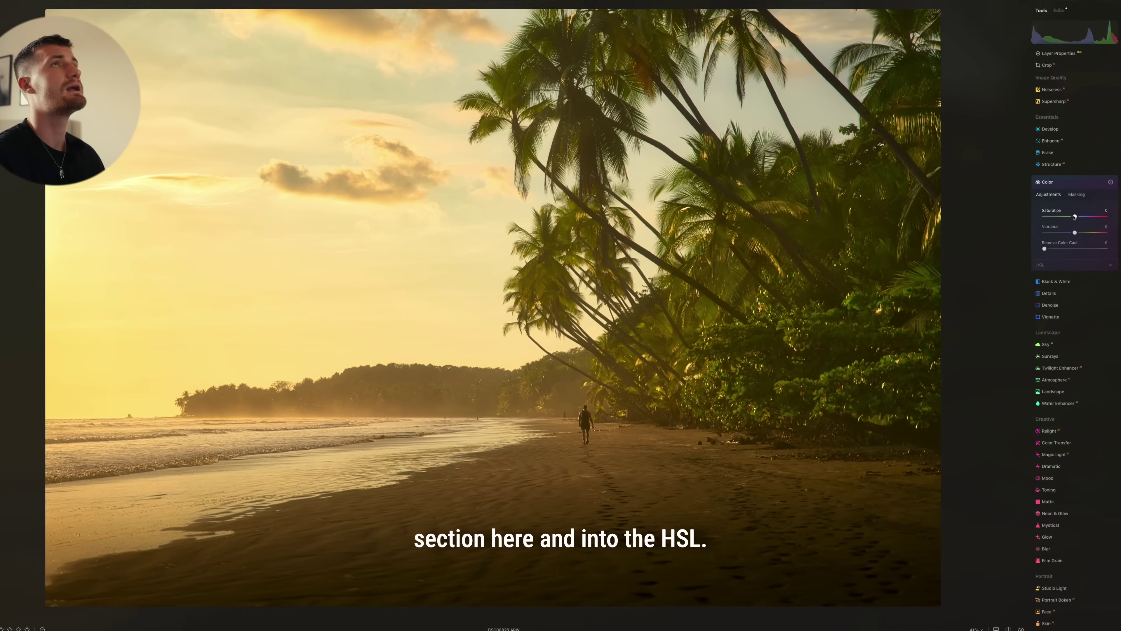
click(1062, 266)
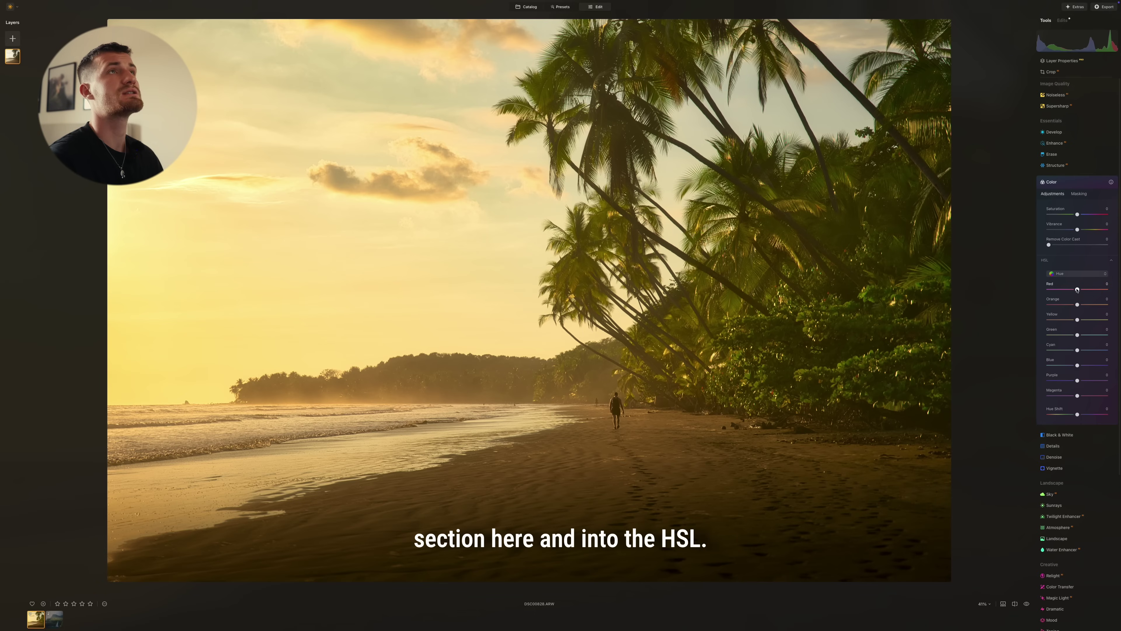
click(1077, 273)
click(1077, 286)
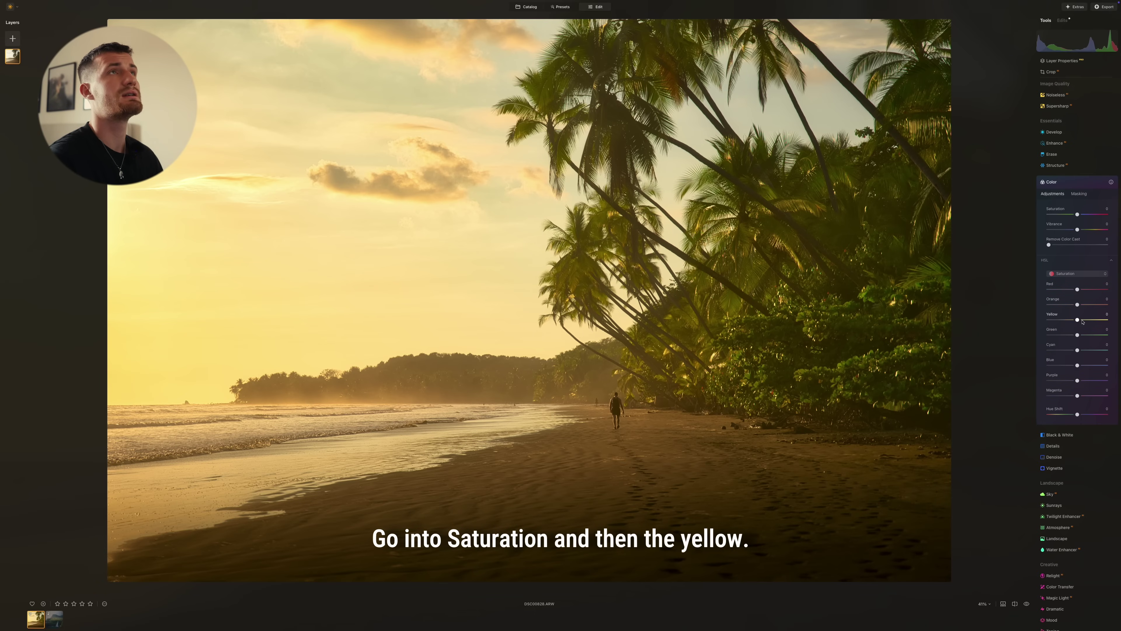
drag(1083, 321, 1061, 322)
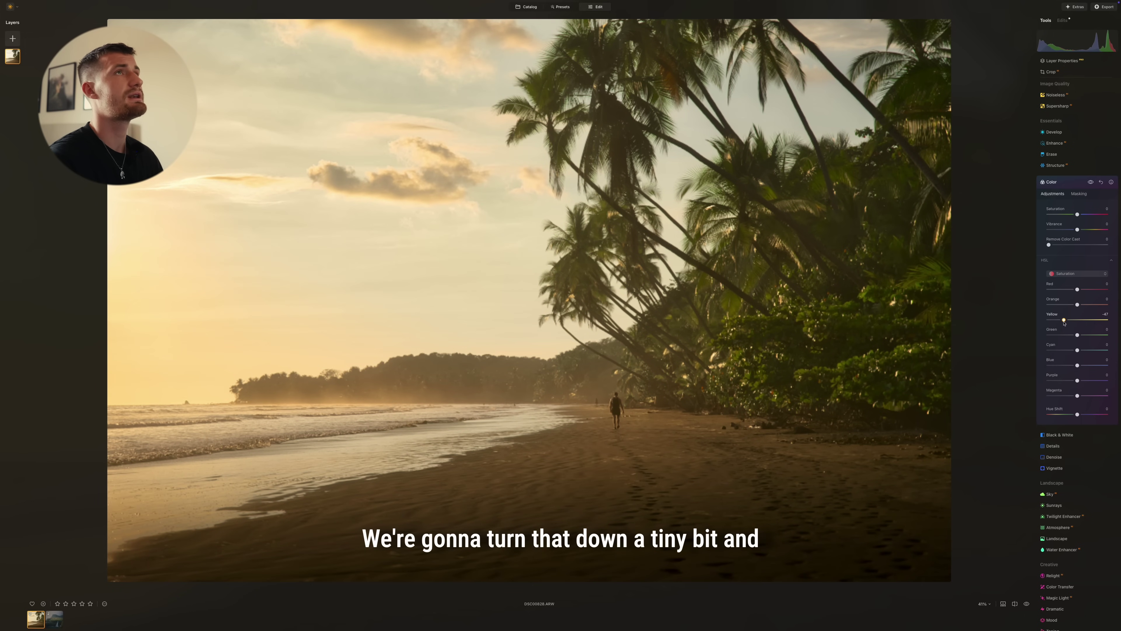
click(1077, 273)
click(1077, 281)
drag(1077, 321, 1070, 322)
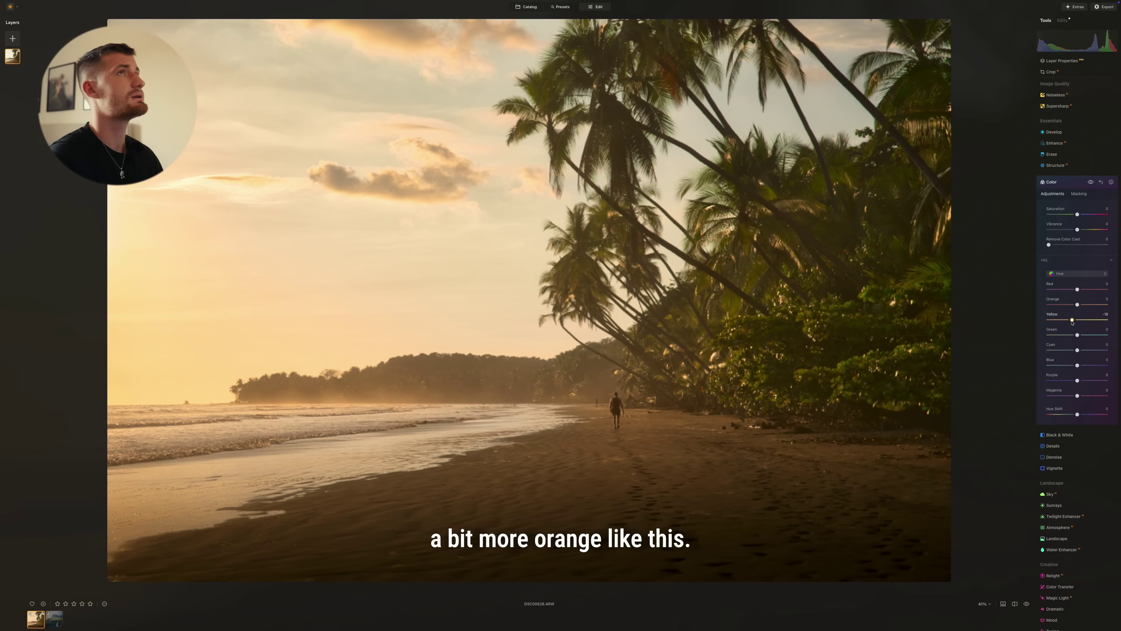
click(1081, 261)
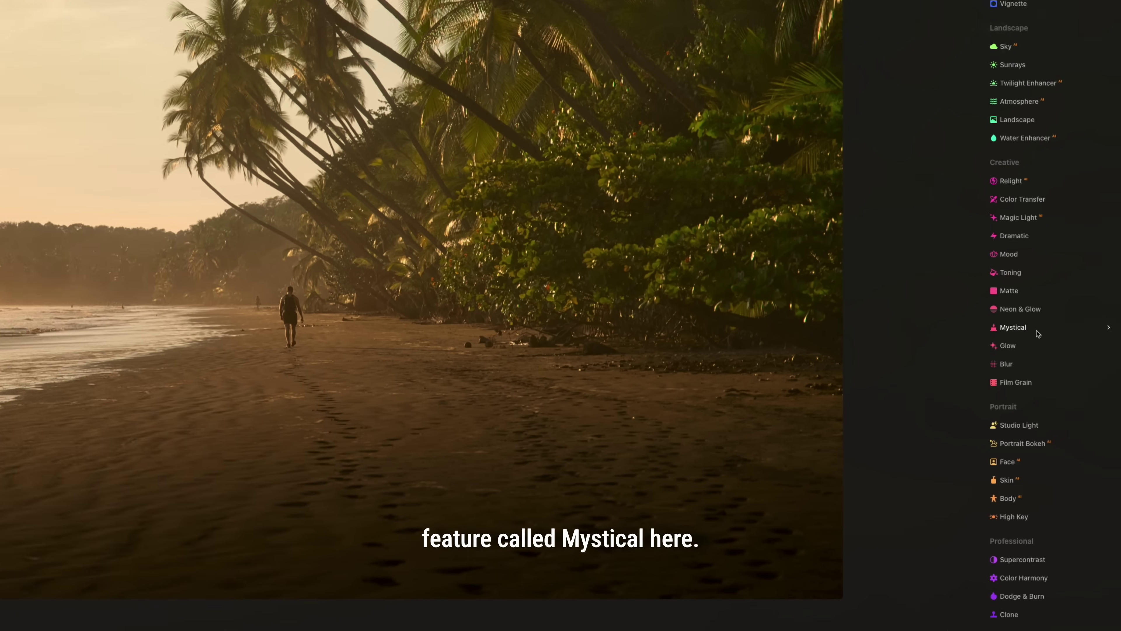
Apply the Mystical effect at about 22 and raise its Smoothness slightly.
click(1075, 416)
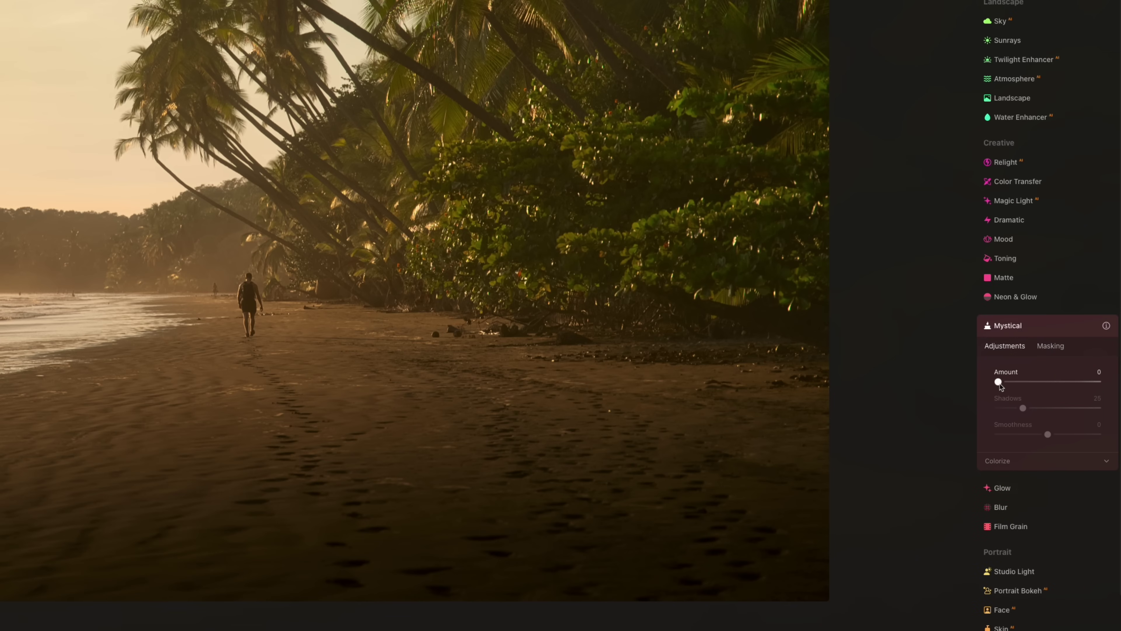
drag(999, 383, 1016, 384)
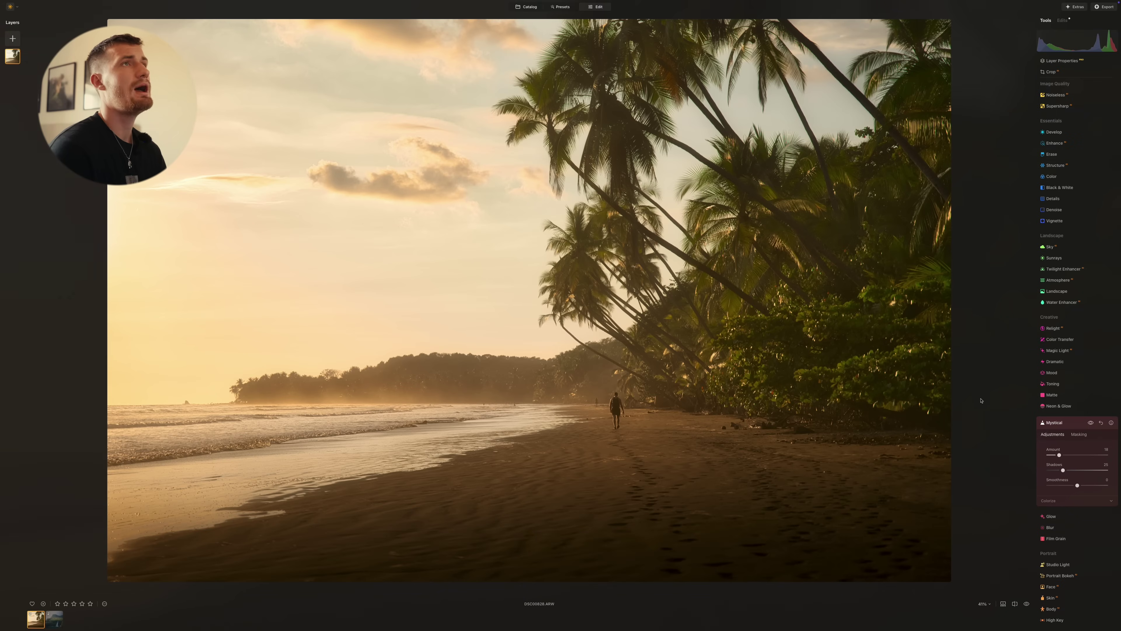
drag(1059, 455, 1119, 454)
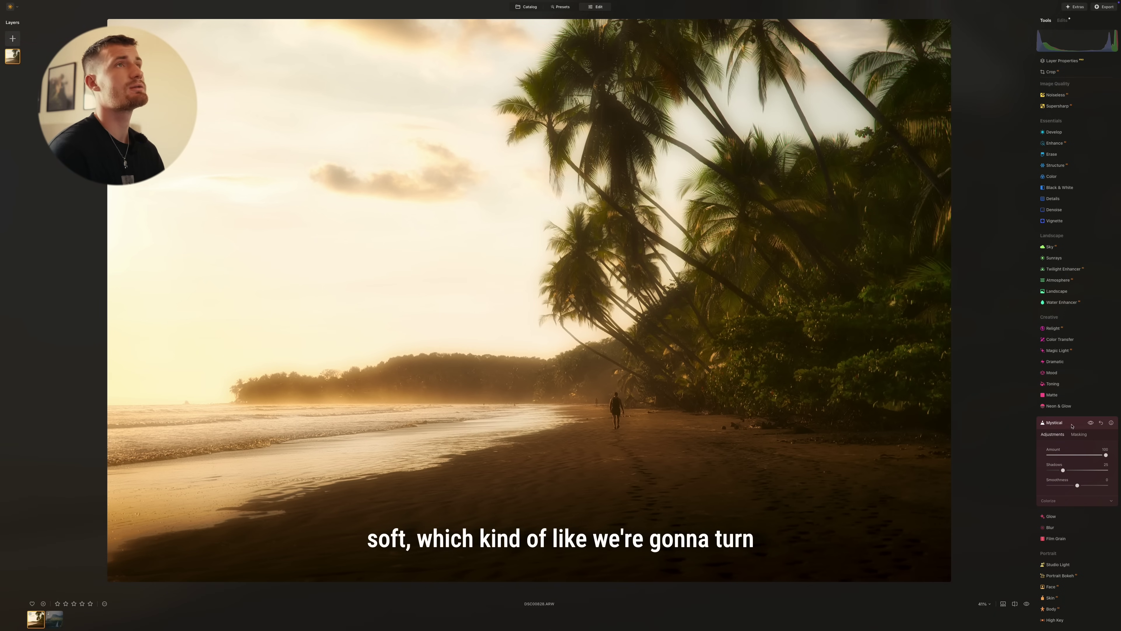
drag(1106, 459, 1062, 455)
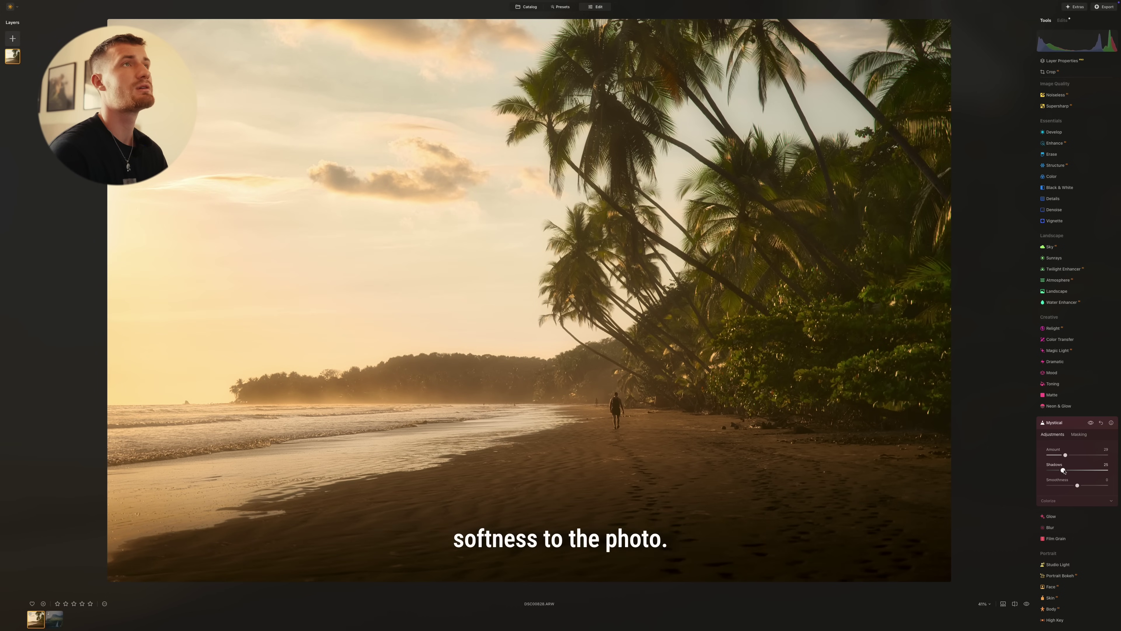
mouse_move(1077, 486)
mouse_down()
mouse_move(1064, 488)
mouse_move(1092, 487)
mouse_up()
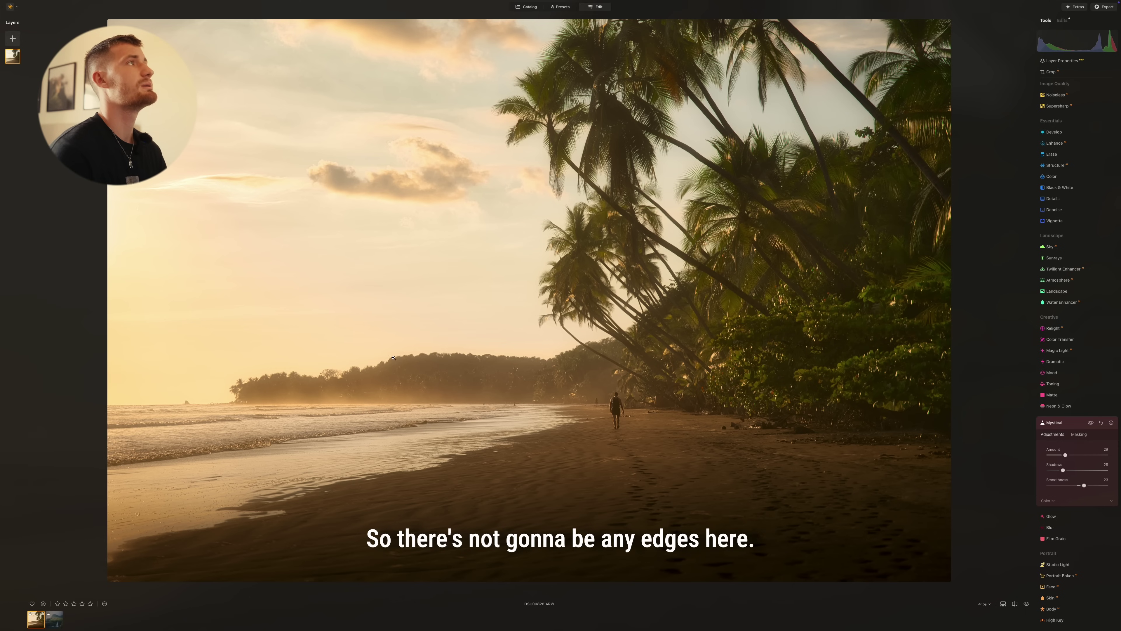
Mark the six shoreline bystanders with the Erase brush and remove them.
click(1052, 154)
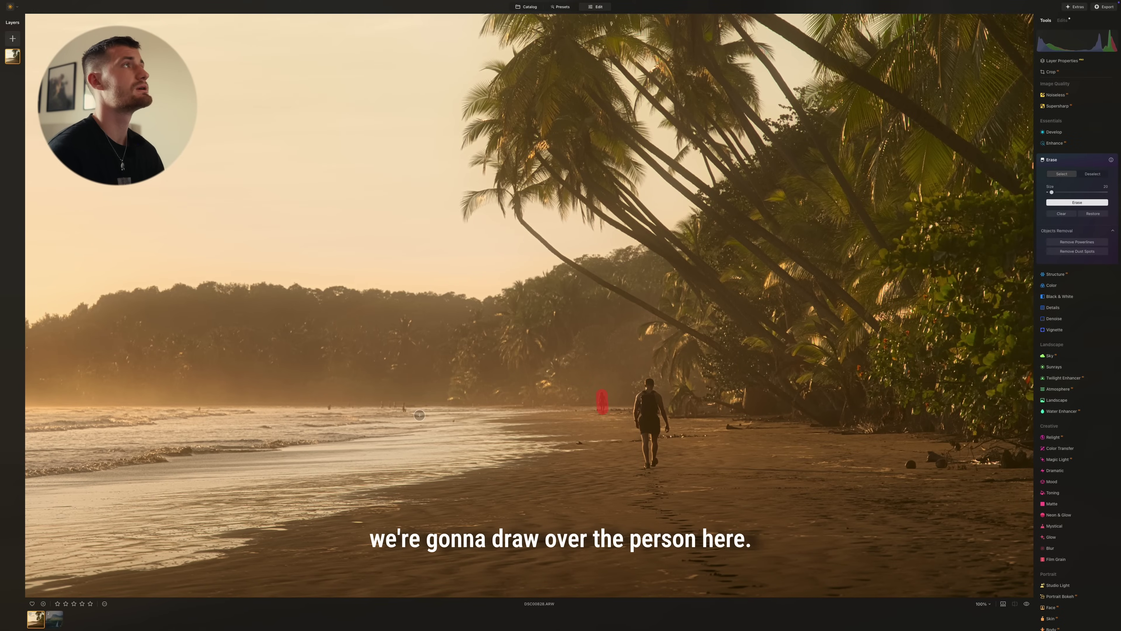
drag(405, 411, 380, 404)
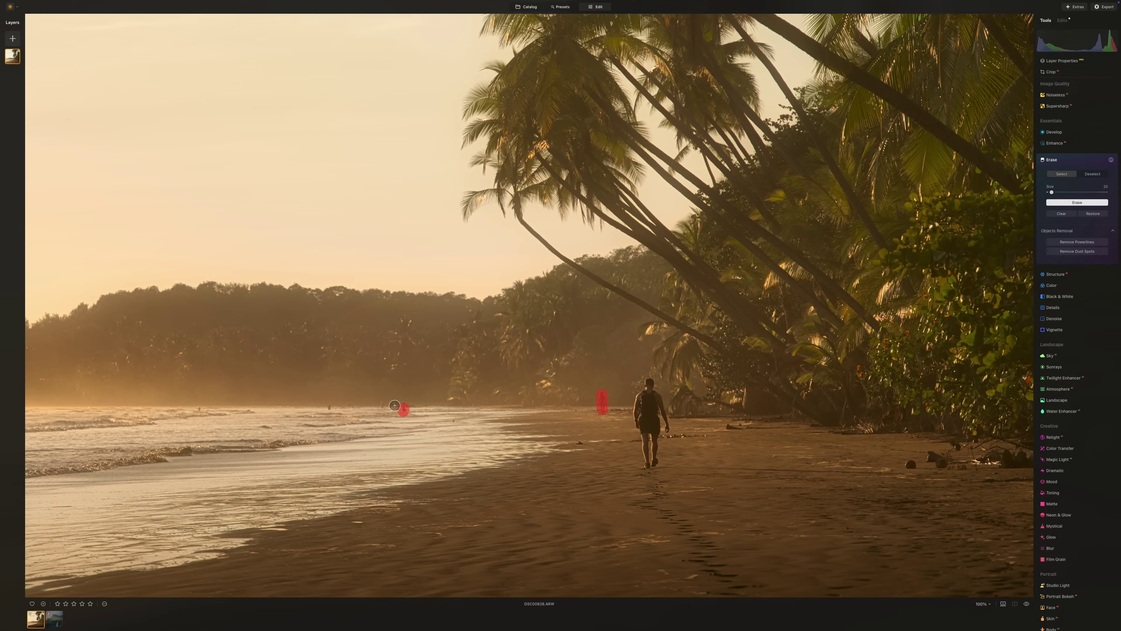
click(350, 405)
click(329, 408)
click(456, 422)
click(582, 444)
click(201, 410)
scroll(201, 410, up, 1)
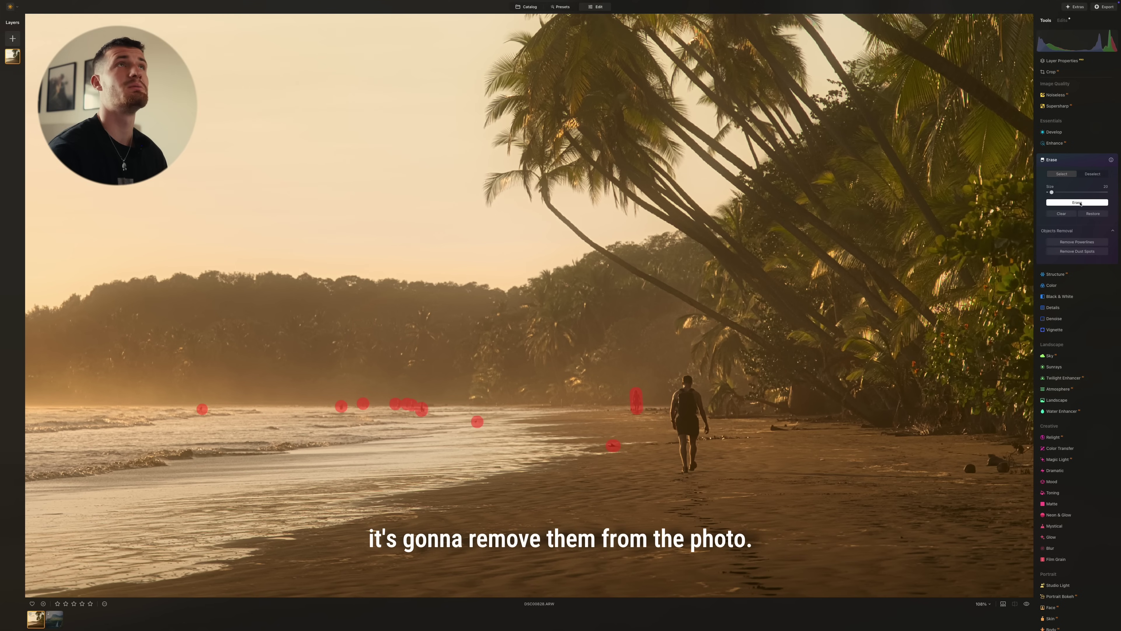
click(1079, 203)
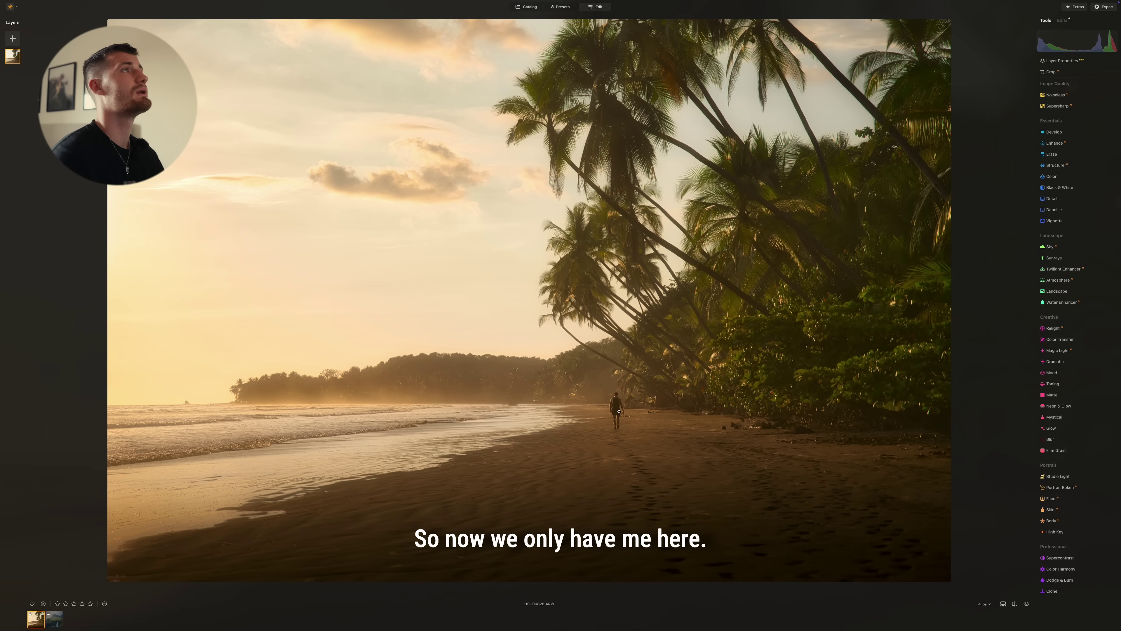
Crop to 16:9, resizing and positioning the frame around the walker, and commit it.
click(1051, 71)
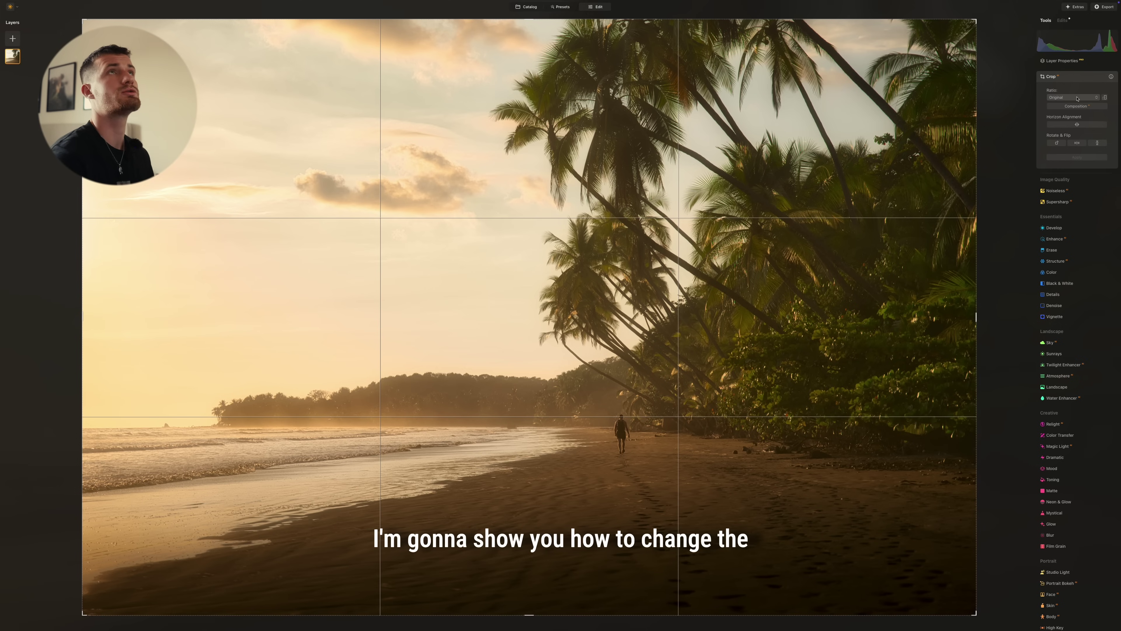
click(1077, 98)
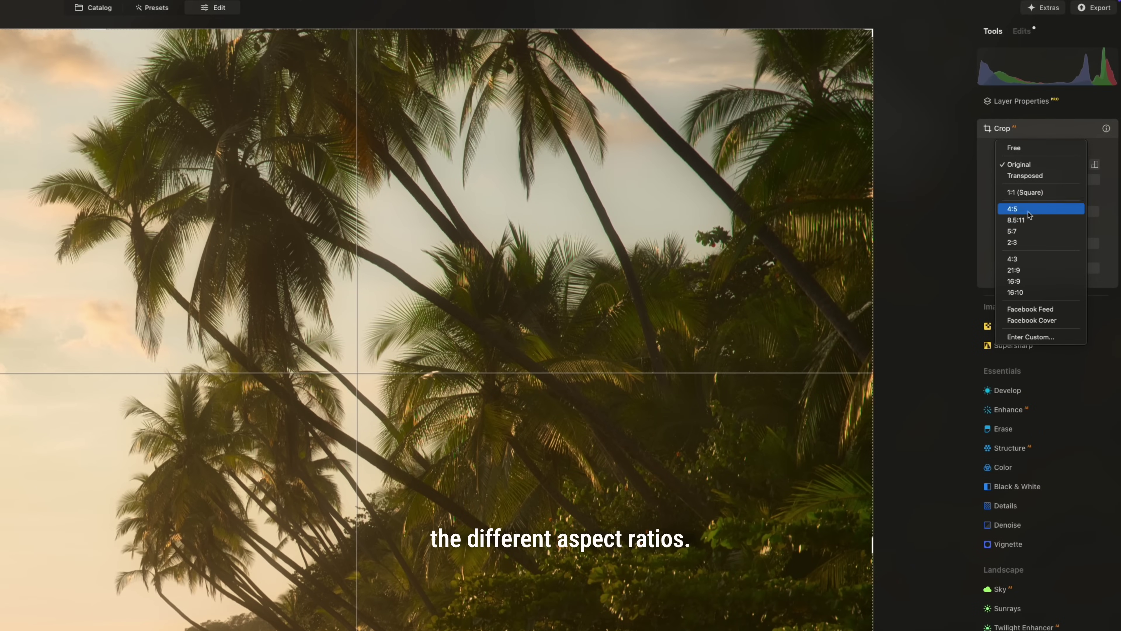
click(1018, 281)
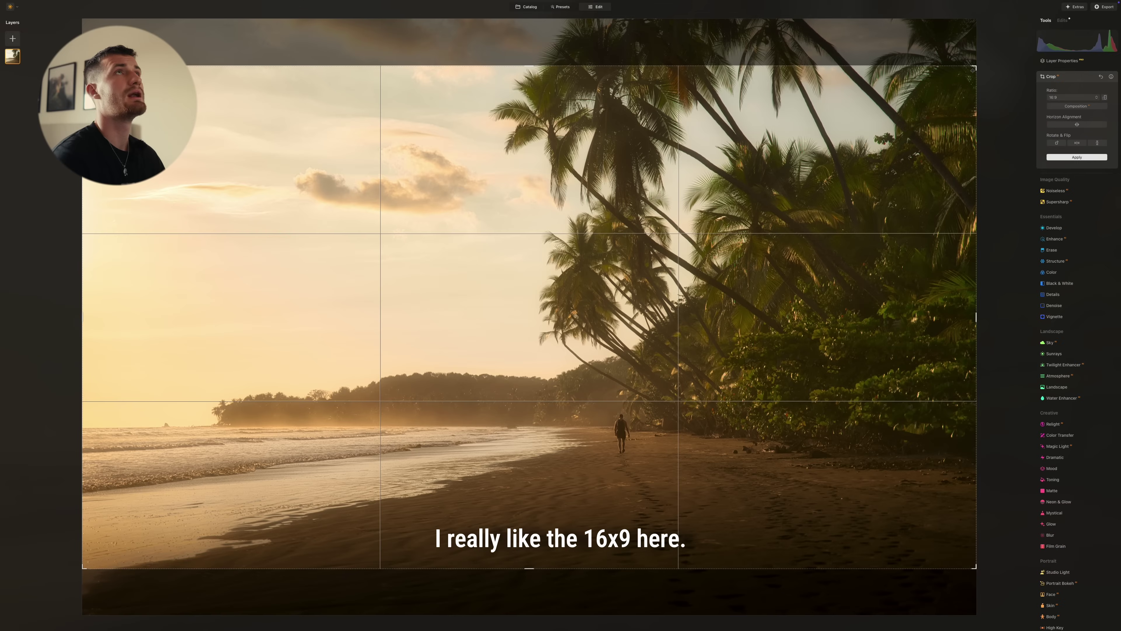
drag(973, 70, 889, 93)
drag(751, 252, 792, 228)
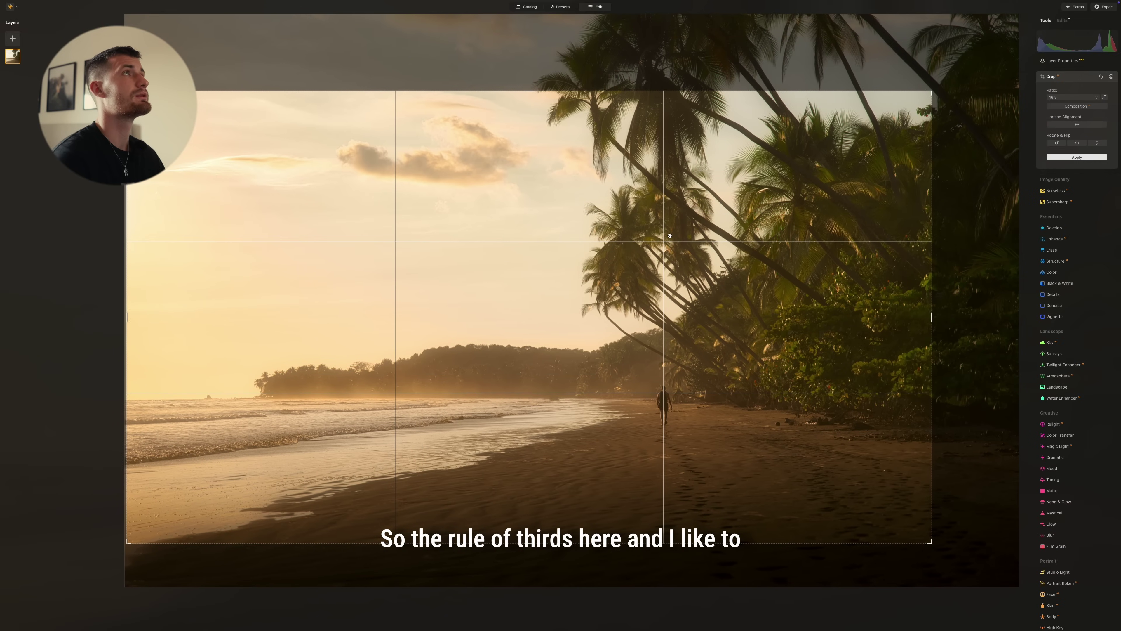
drag(582, 350, 785, 293)
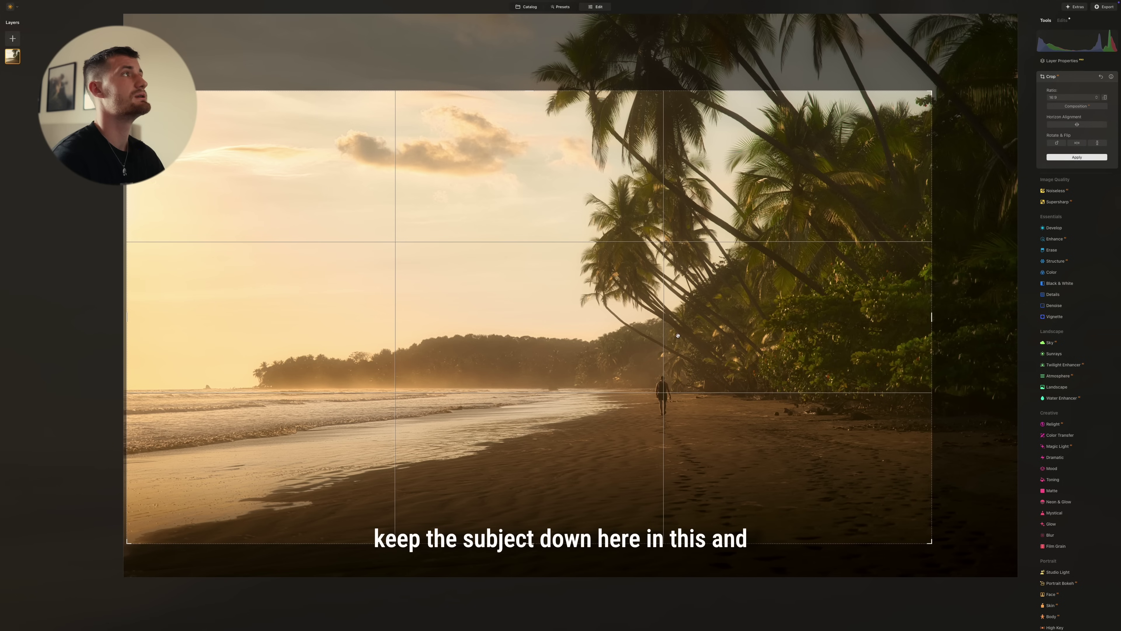
key(Return)
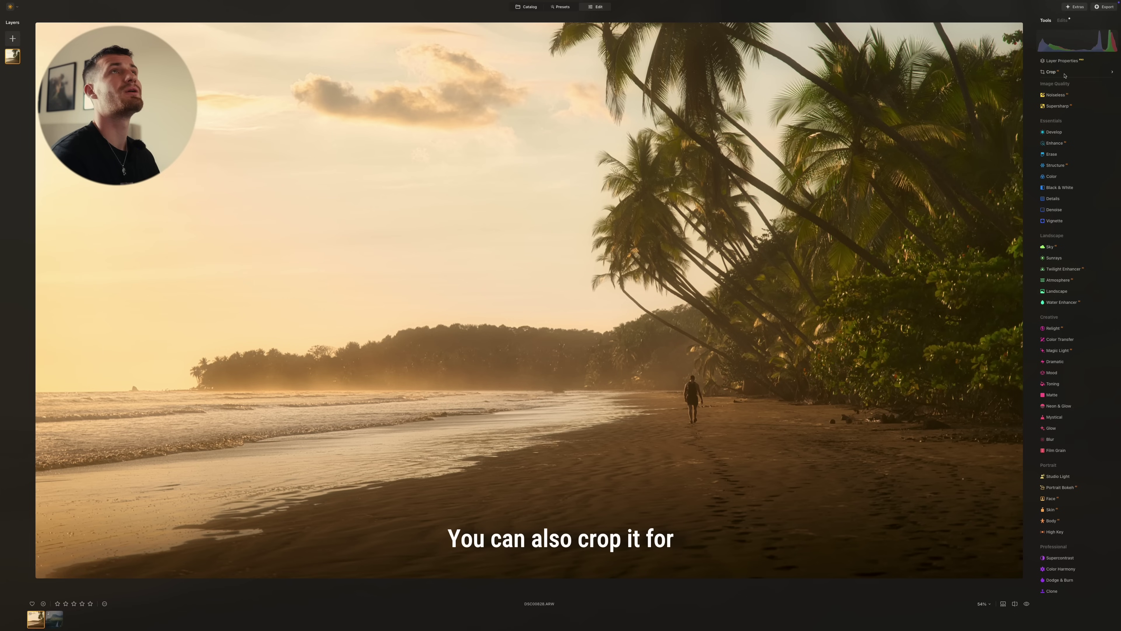
Try Facebook Feed and portrait 4:5 crops, then settle on a vertical 16:9 frame.
click(1065, 74)
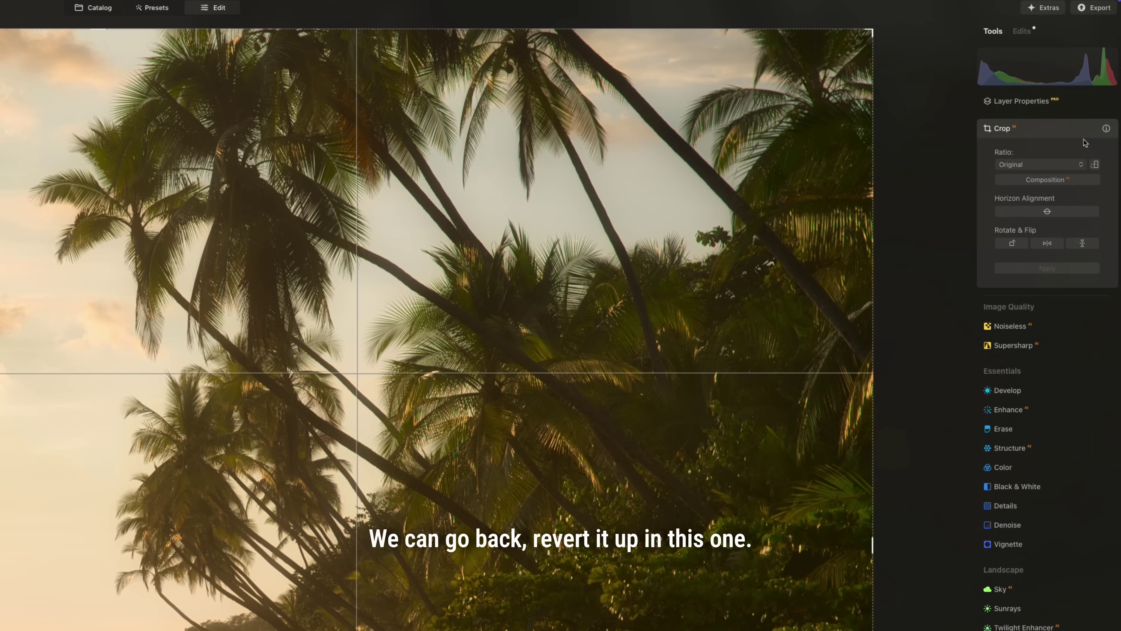
click(1057, 164)
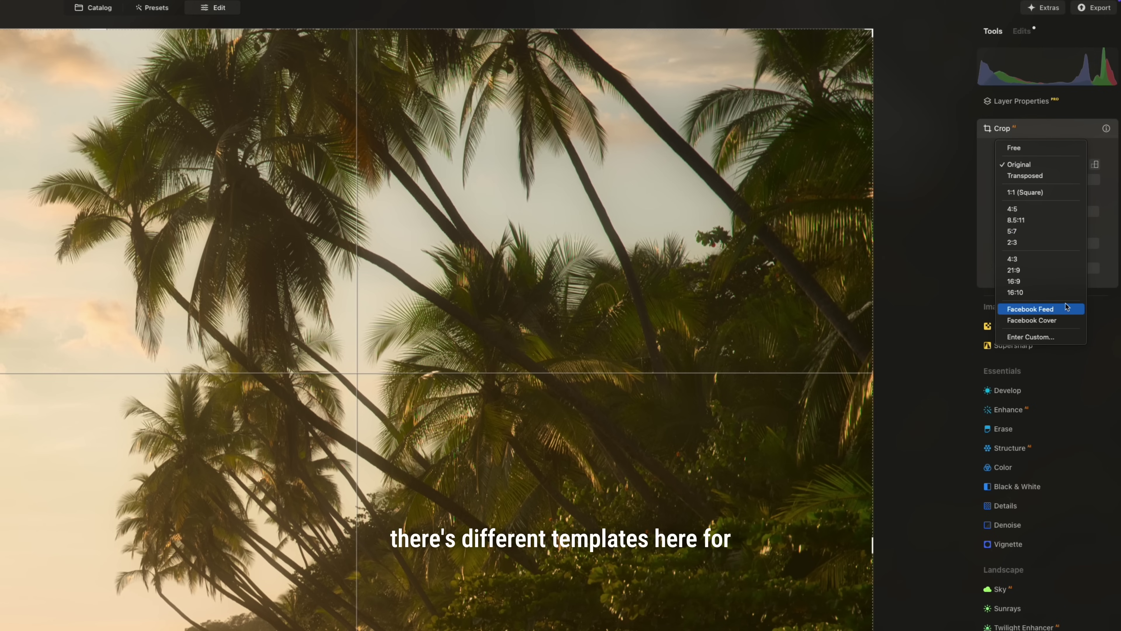
click(1067, 312)
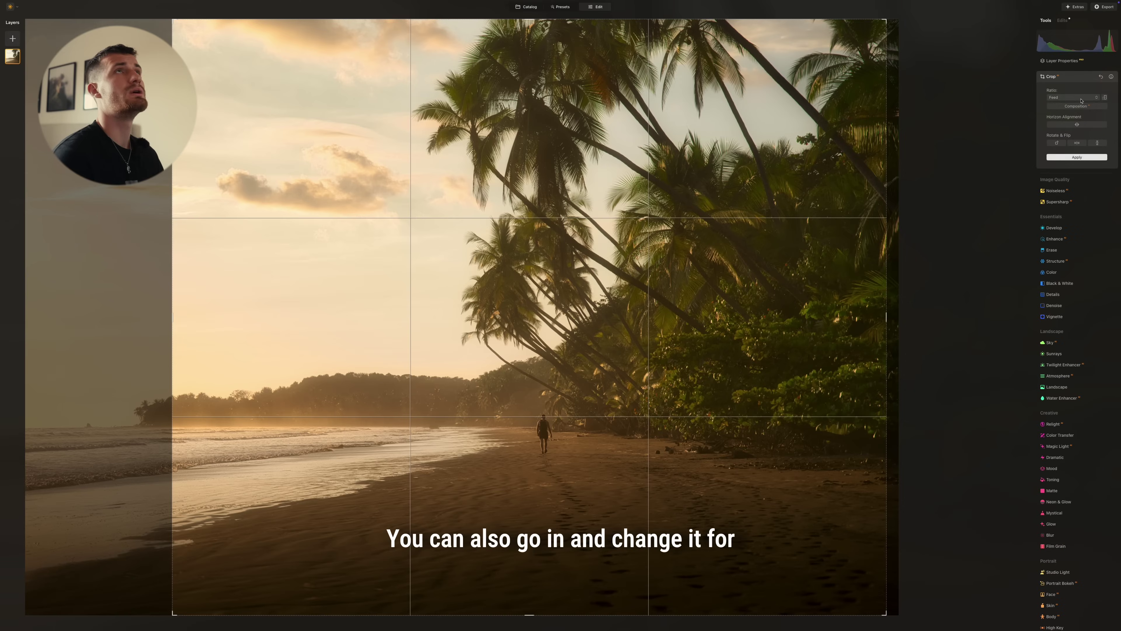
click(1081, 100)
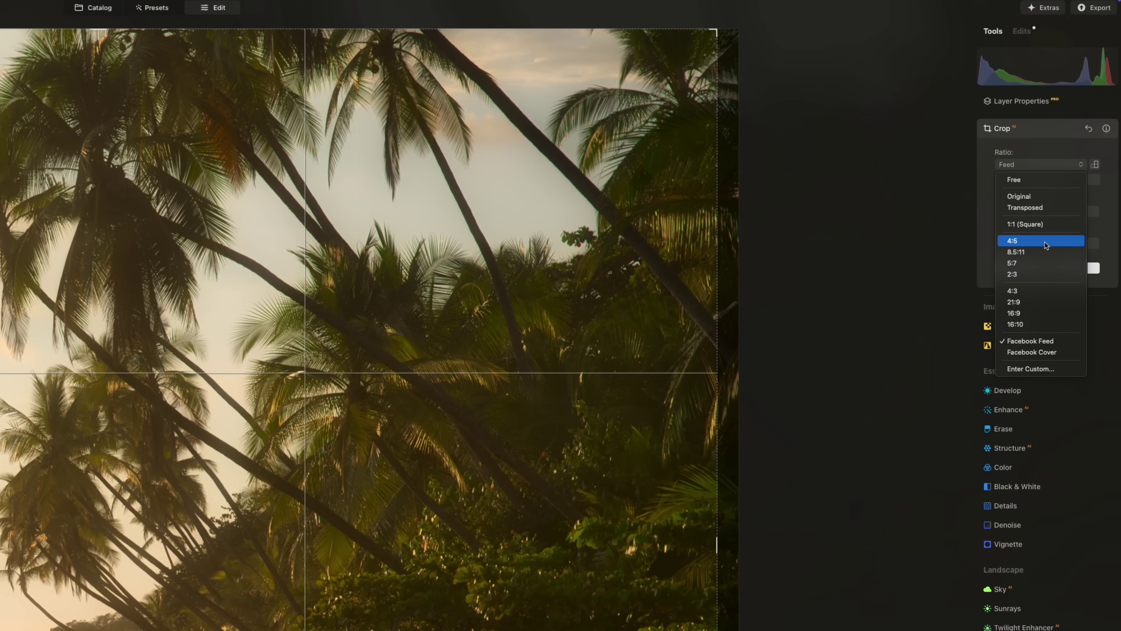
click(1044, 242)
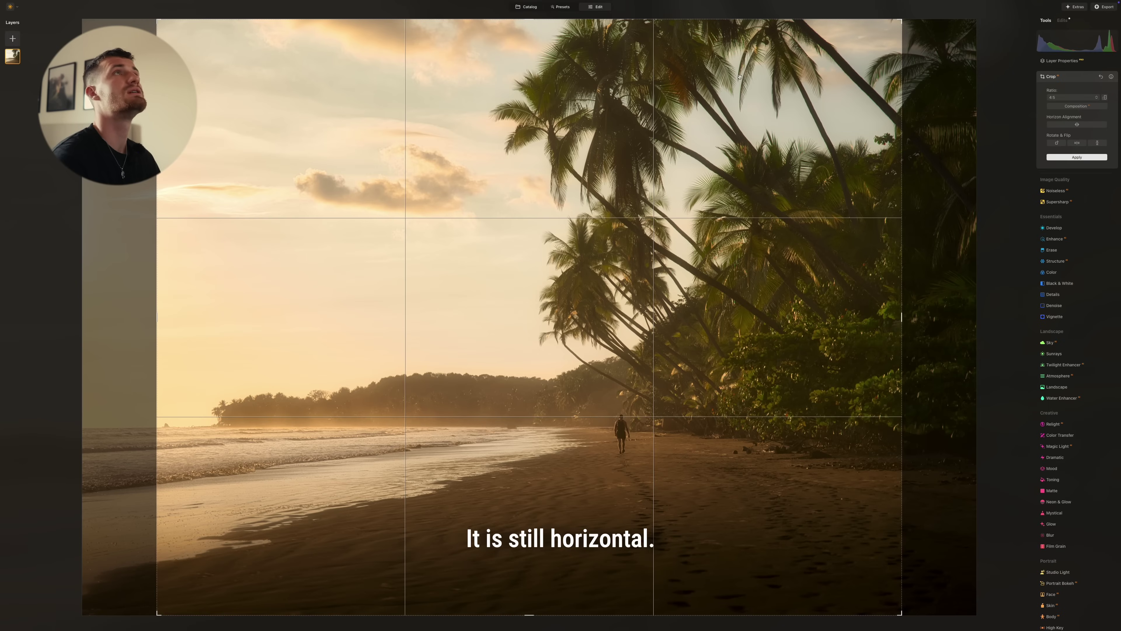
click(1104, 99)
drag(593, 253, 583, 253)
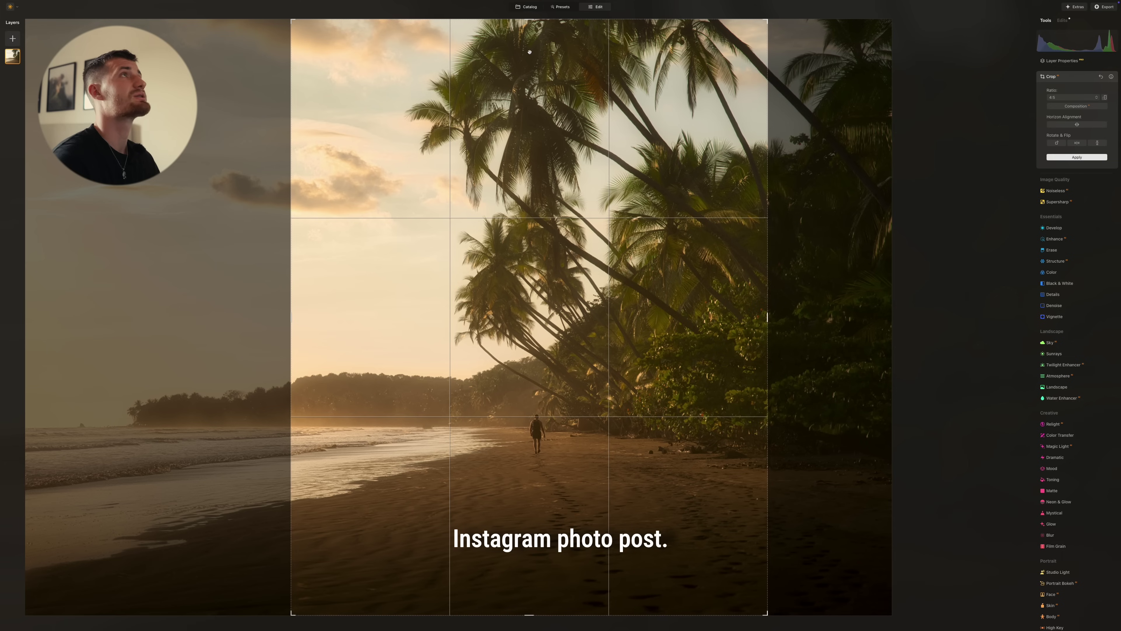
click(1072, 98)
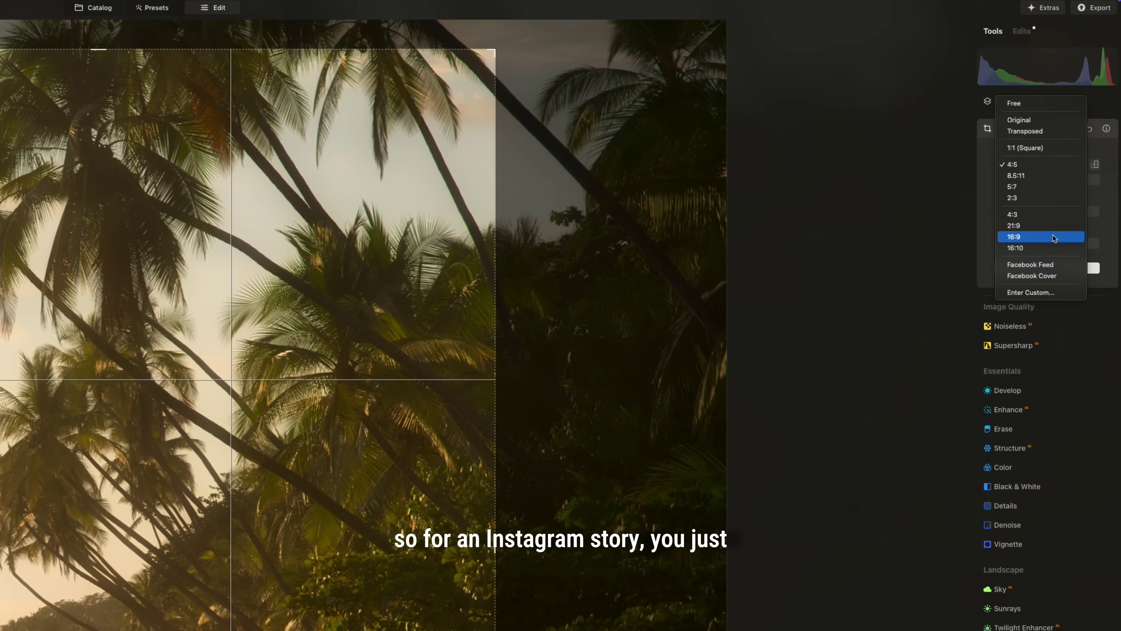
click(1054, 238)
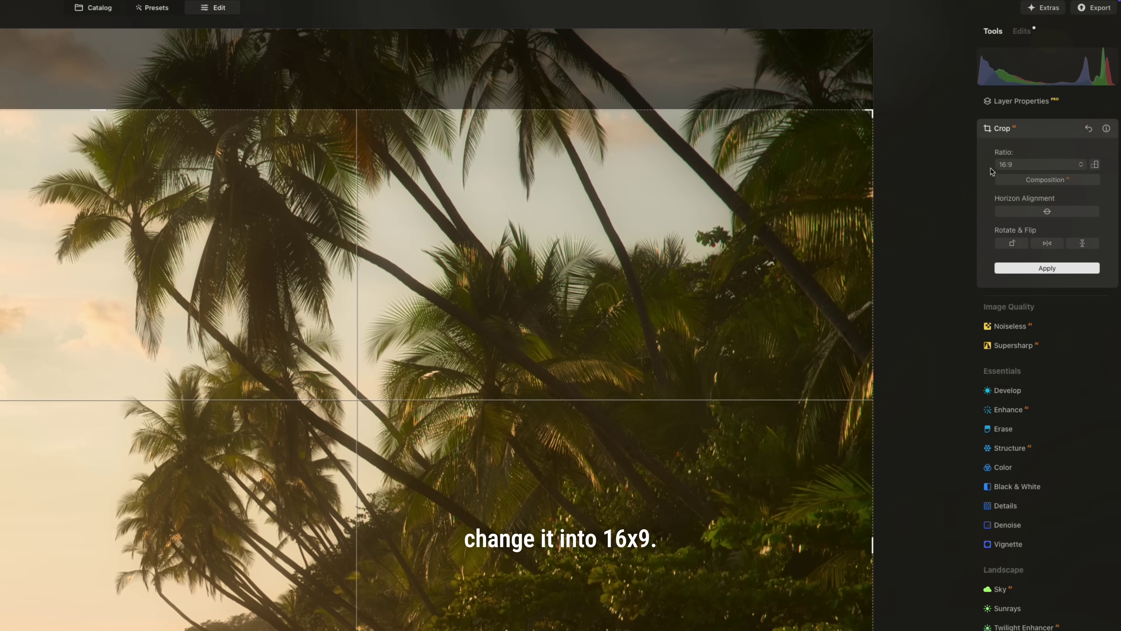
click(1095, 165)
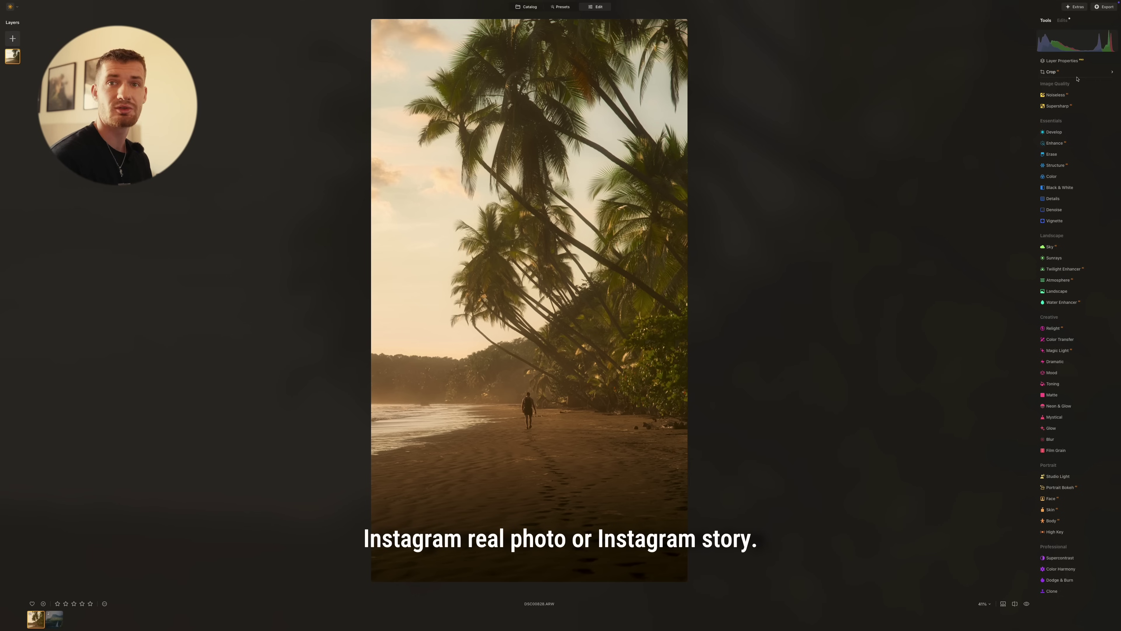
Level the horizon with Horizon Alignment and apply the crop.
click(1077, 78)
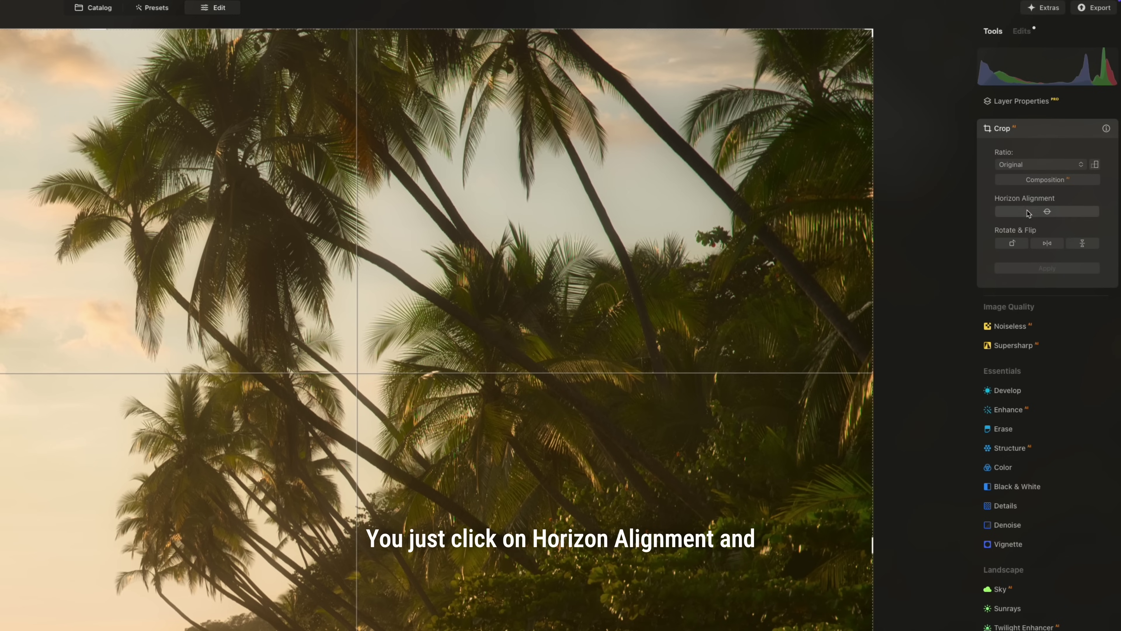
click(1022, 208)
click(1047, 268)
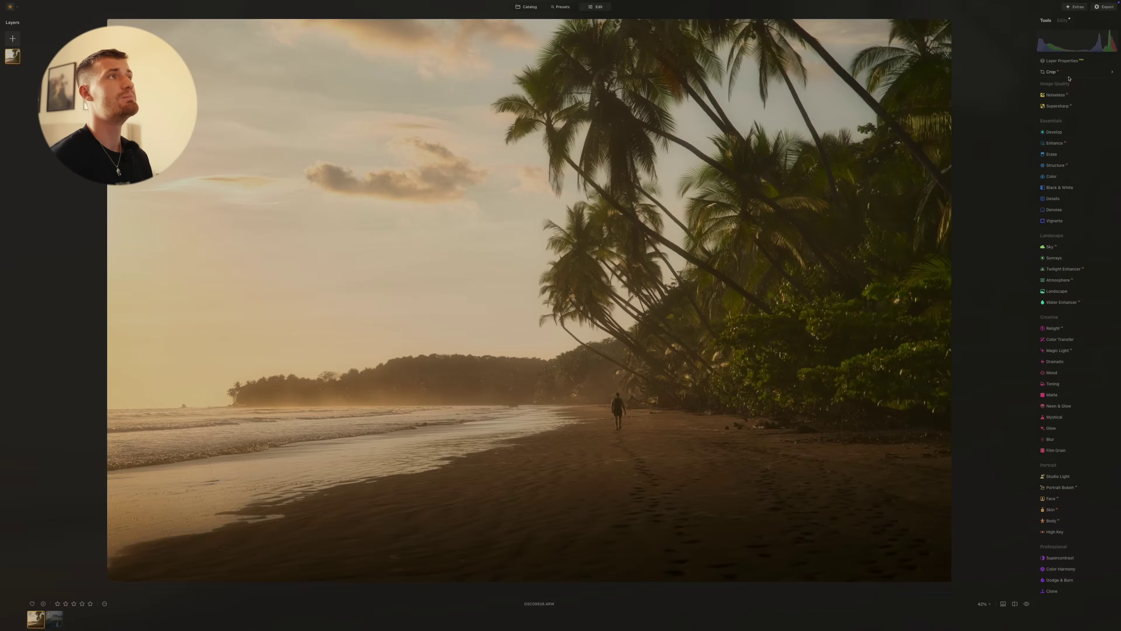
click(1059, 73)
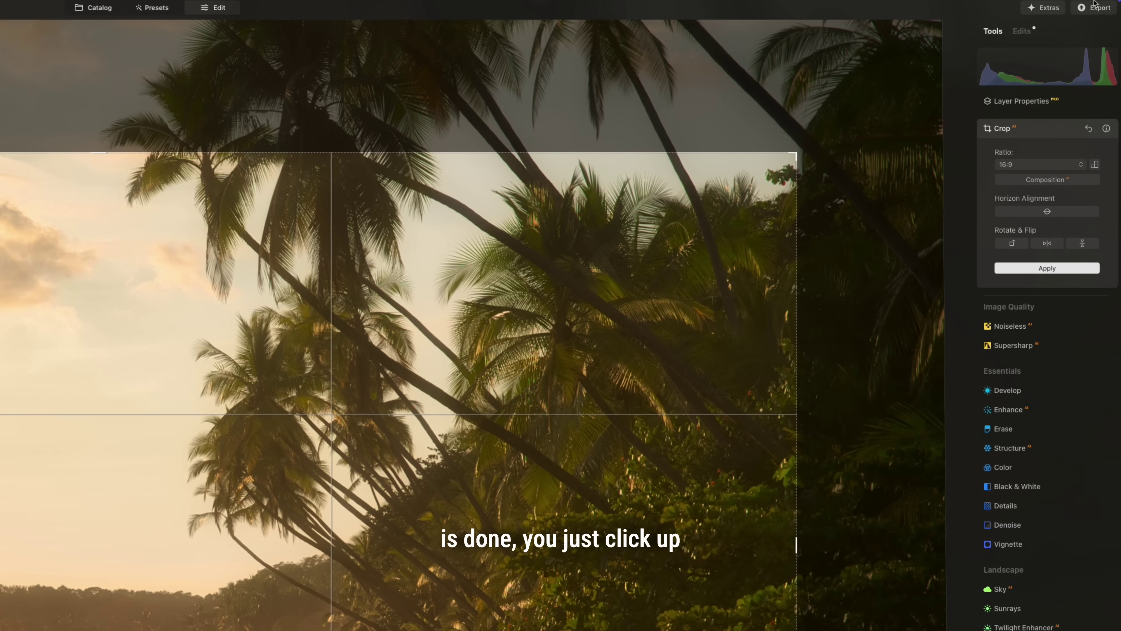
Apply a 4:5 crop with the photo slid left, glancing at the Export menu.
click(1104, 6)
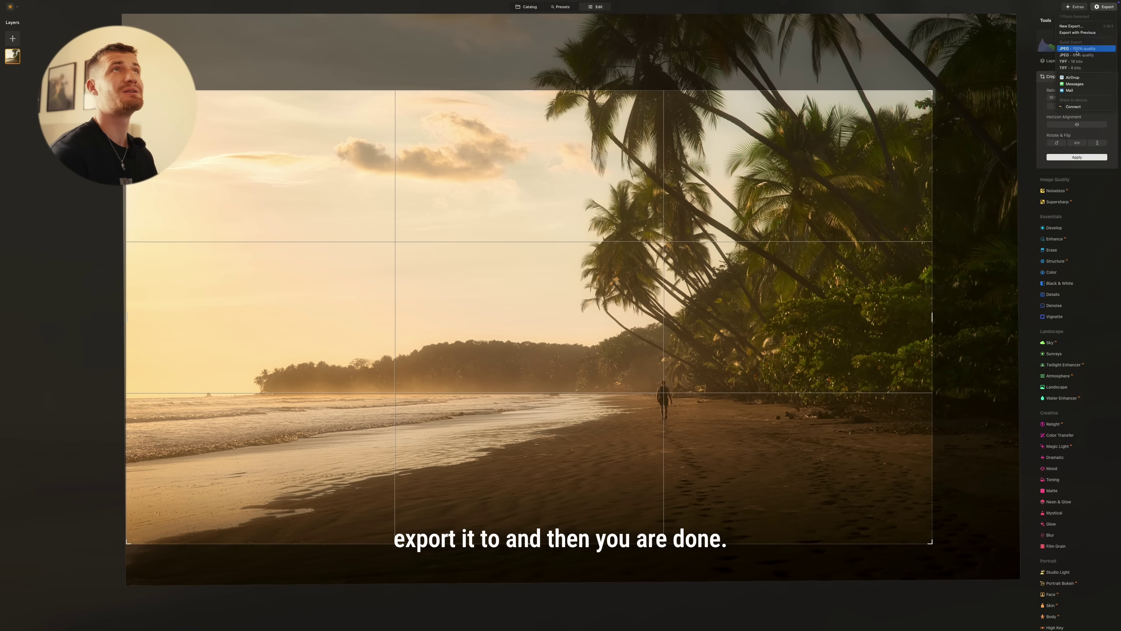
click(1054, 98)
click(1067, 98)
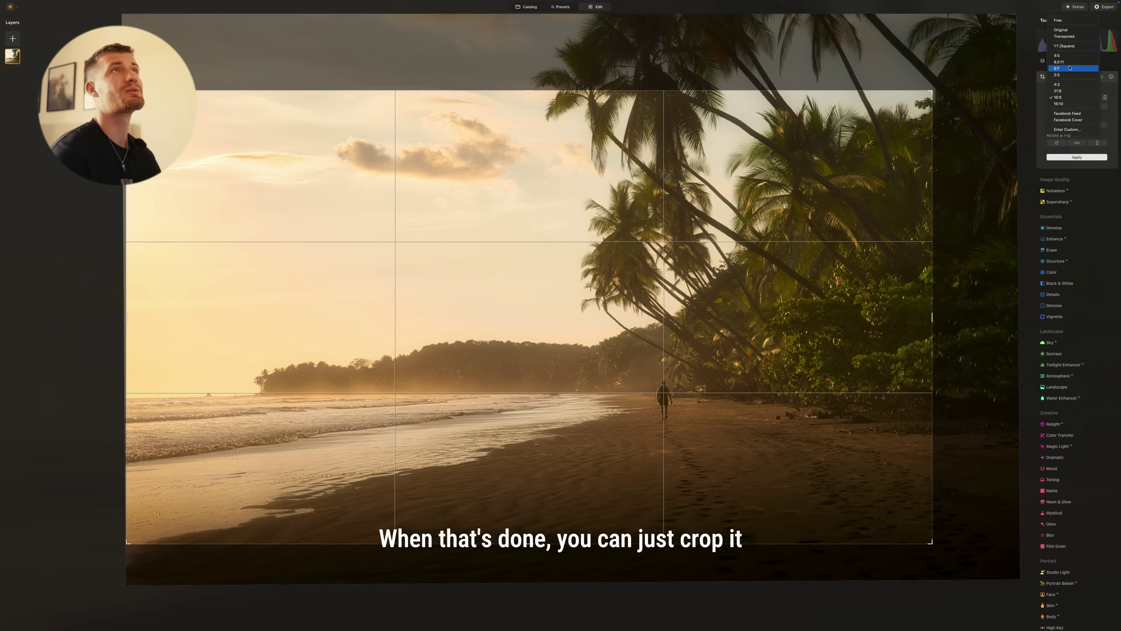
click(1070, 59)
drag(891, 190, 628, 237)
click(1077, 157)
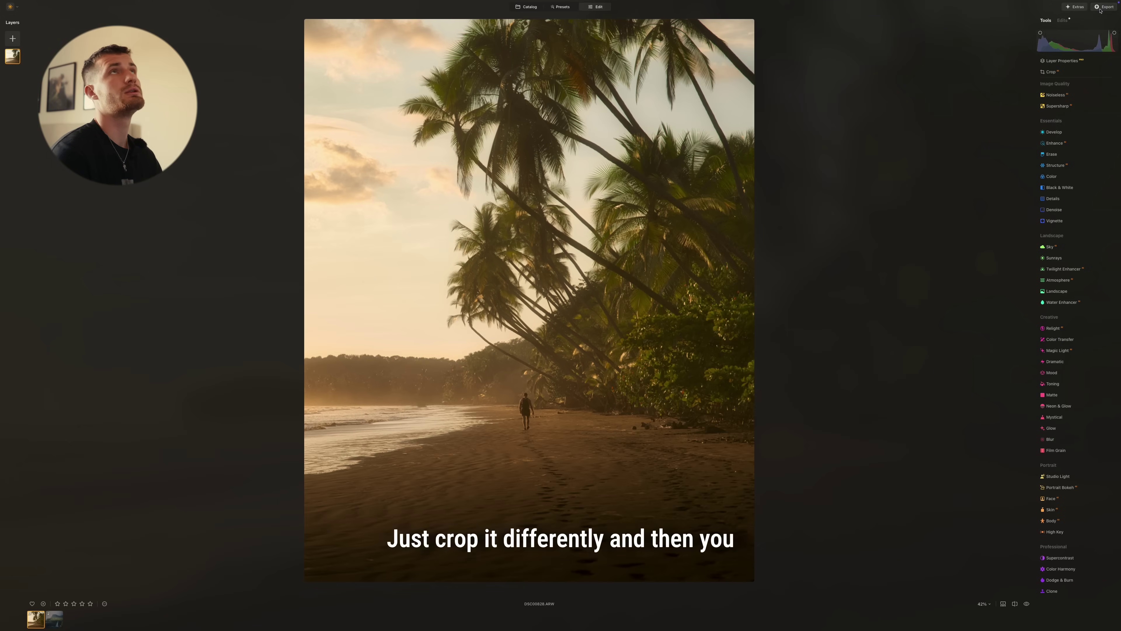
click(1101, 8)
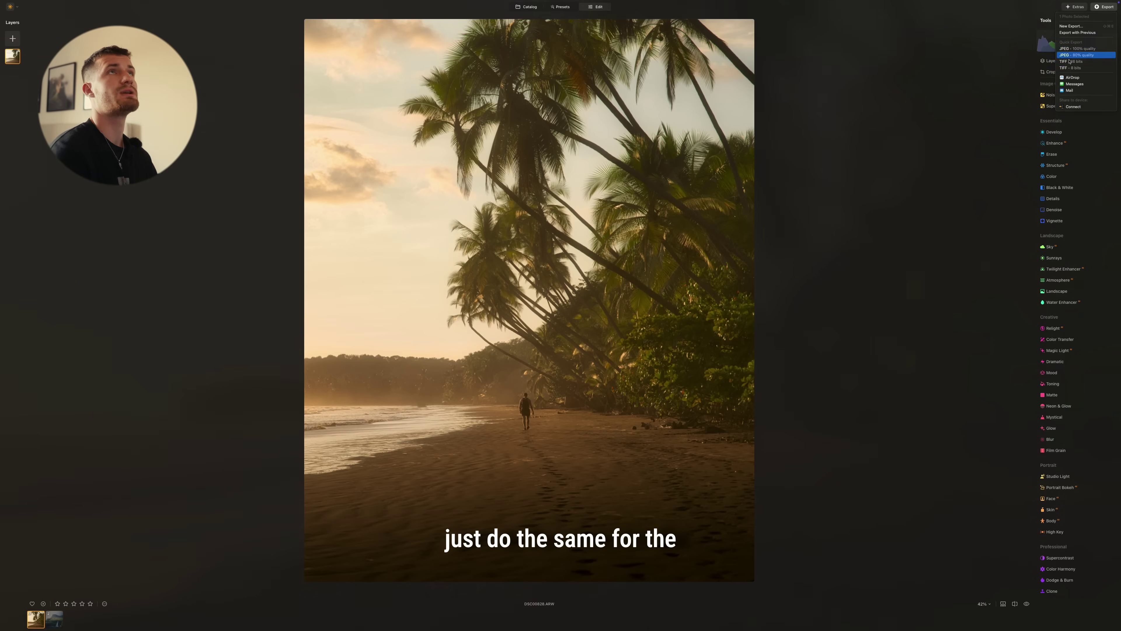
click(1052, 74)
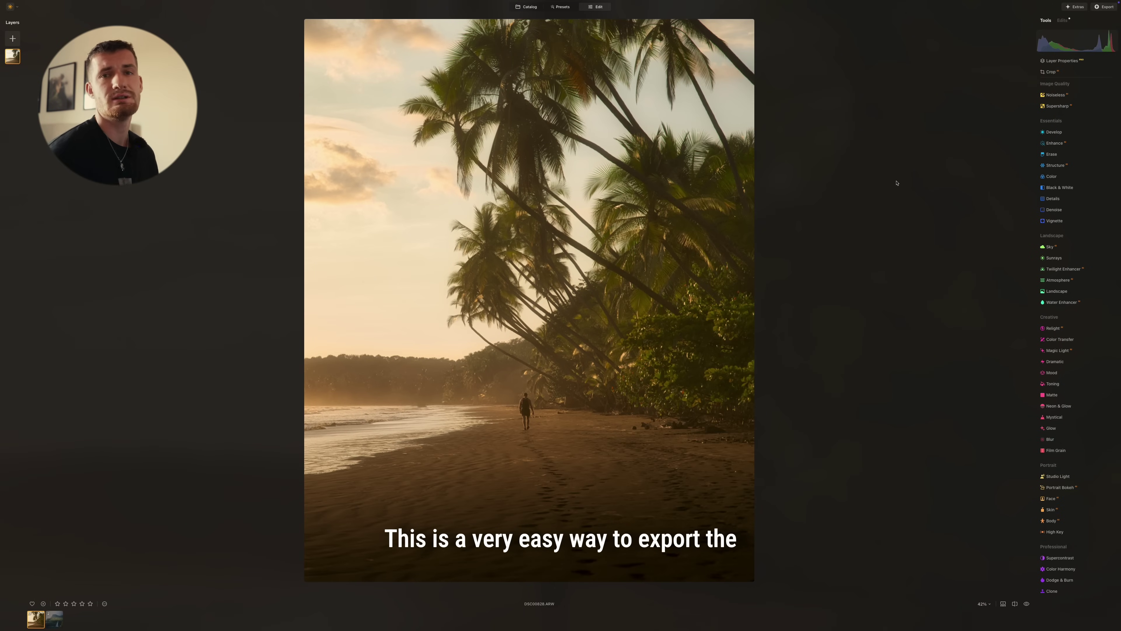